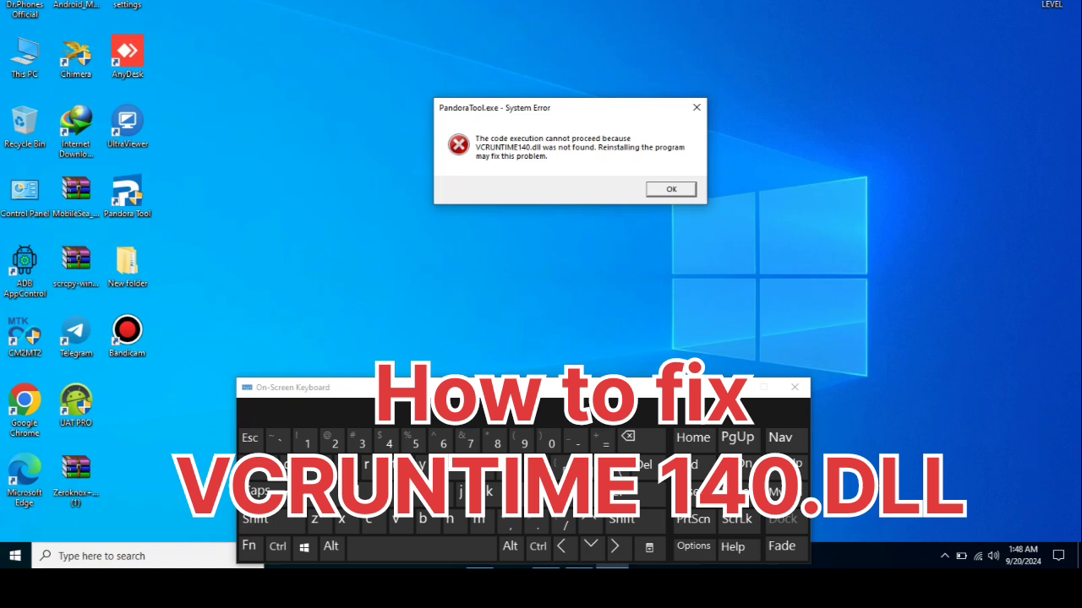
Dismiss the PandoraTool.exe system error and minimize the On-Screen Keyboard.
left_click(671, 189)
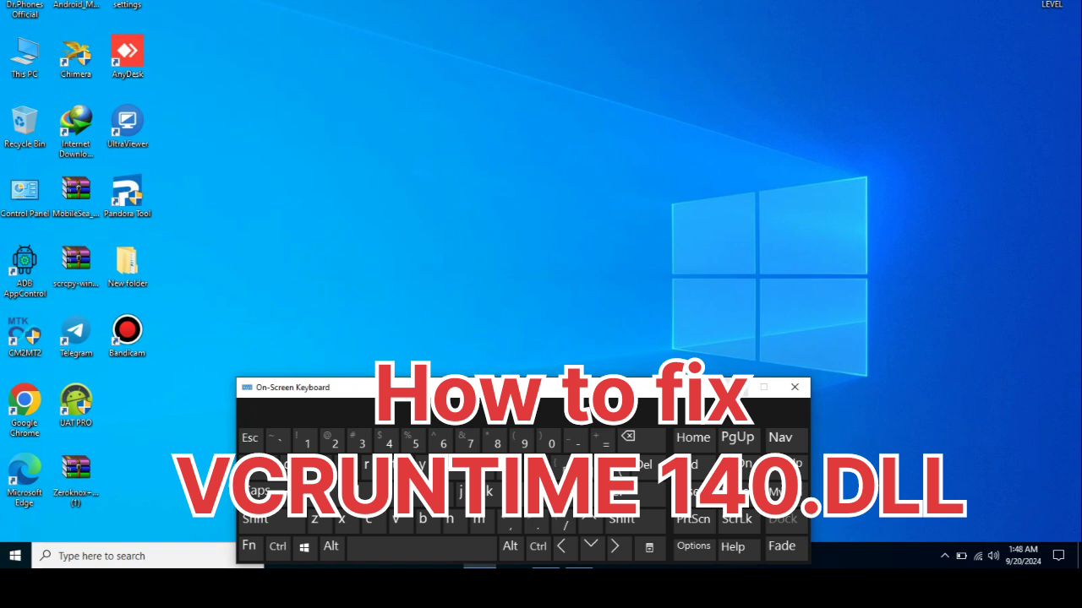
left_click(732, 387)
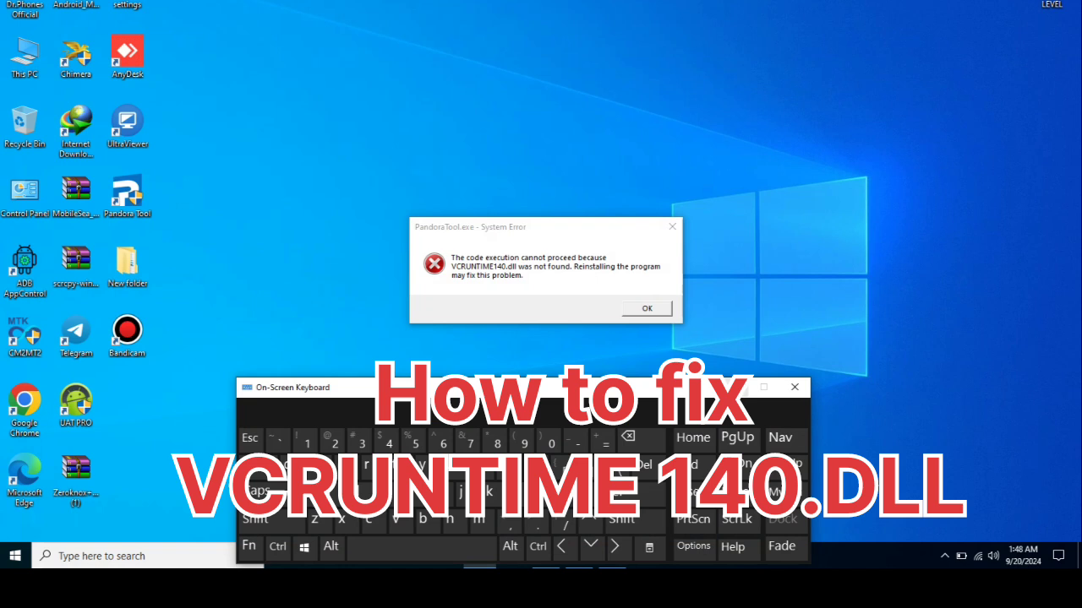
left_click(733, 388)
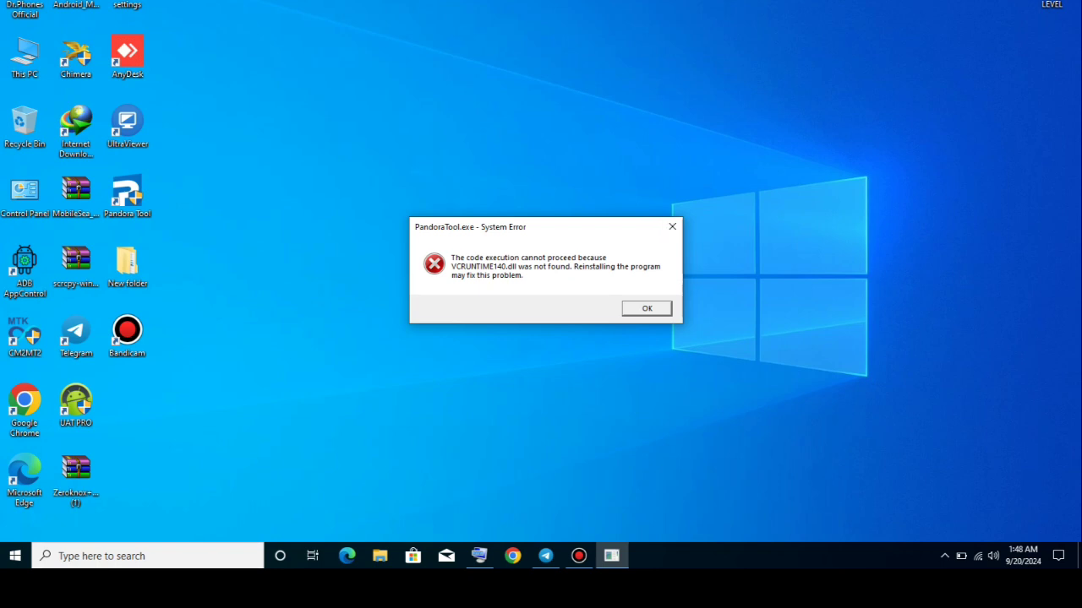
Move the PandoraTool.exe error dialog higher up on the desktop and refresh the desktop.
left_click_drag(558, 227, 527, 150)
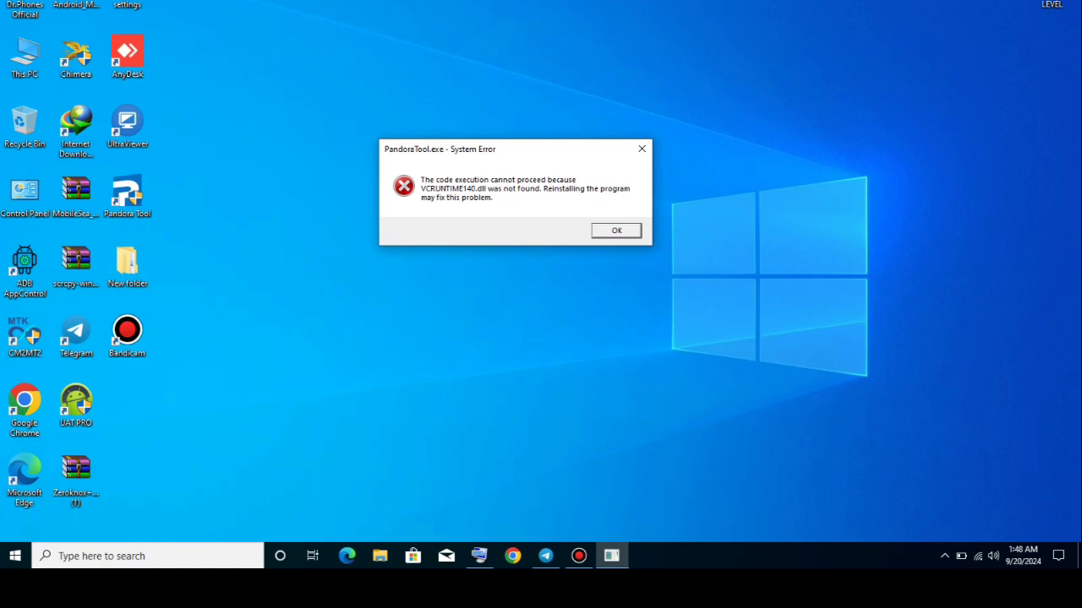
mouse_move(553, 149)
left_mouse_down()
mouse_move(594, 136)
mouse_move(555, 136)
left_mouse_up()
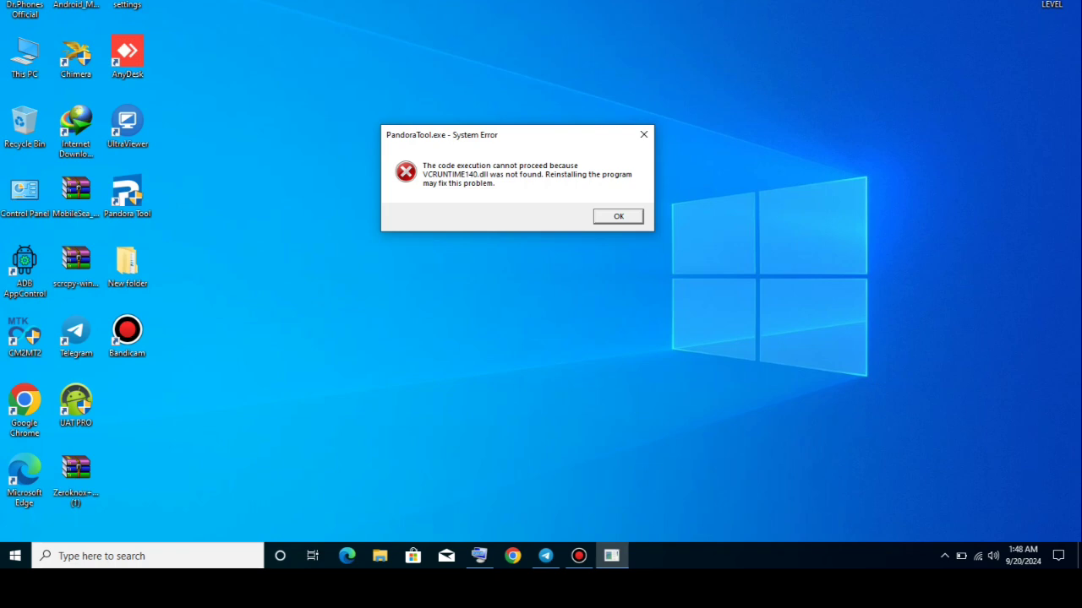
left_click_drag(555, 135, 586, 77)
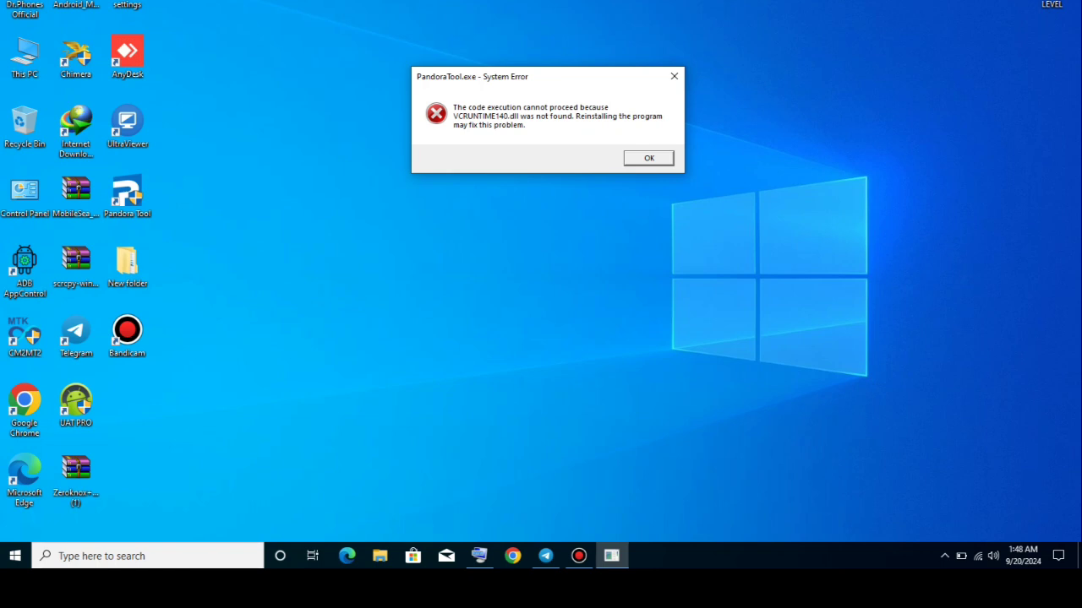
right_click(361, 255)
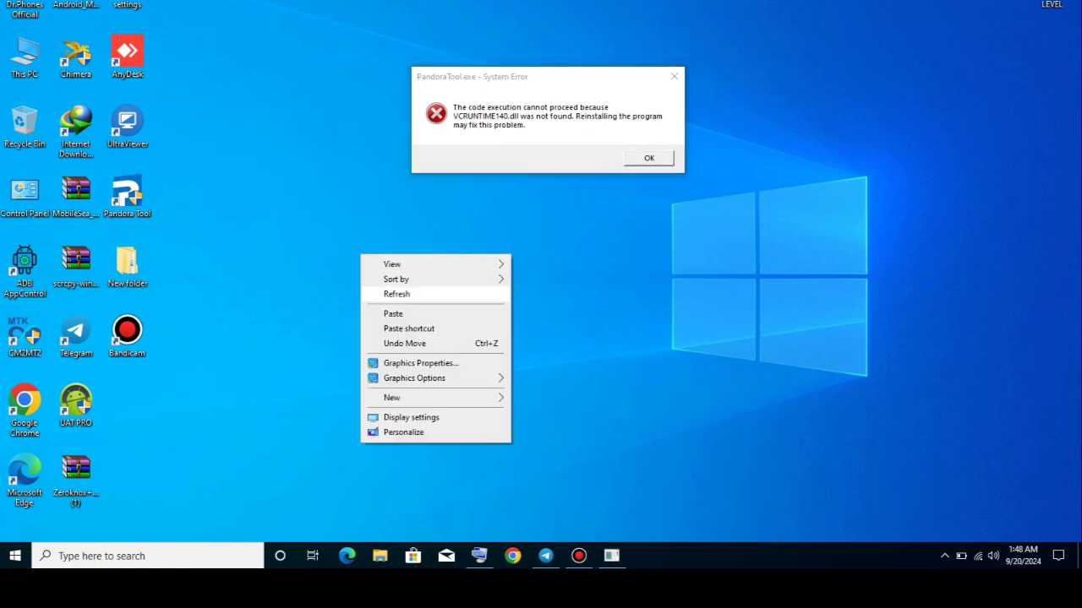
left_click(396, 294)
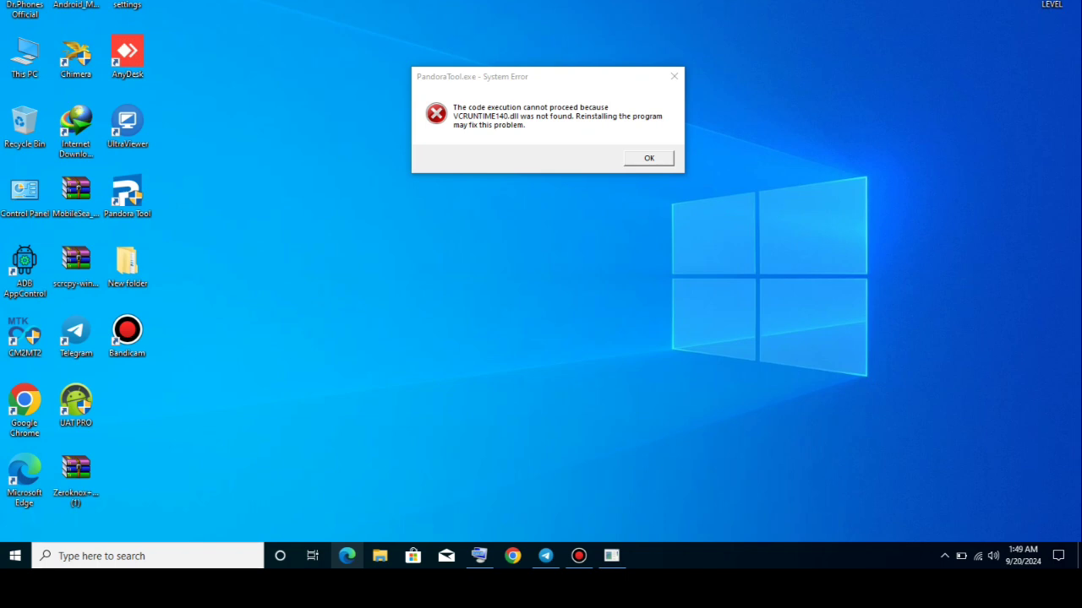
Open Microsoft Edge in a maximized window and dismiss the PandoraTool.exe error dialog.
left_click(346, 556)
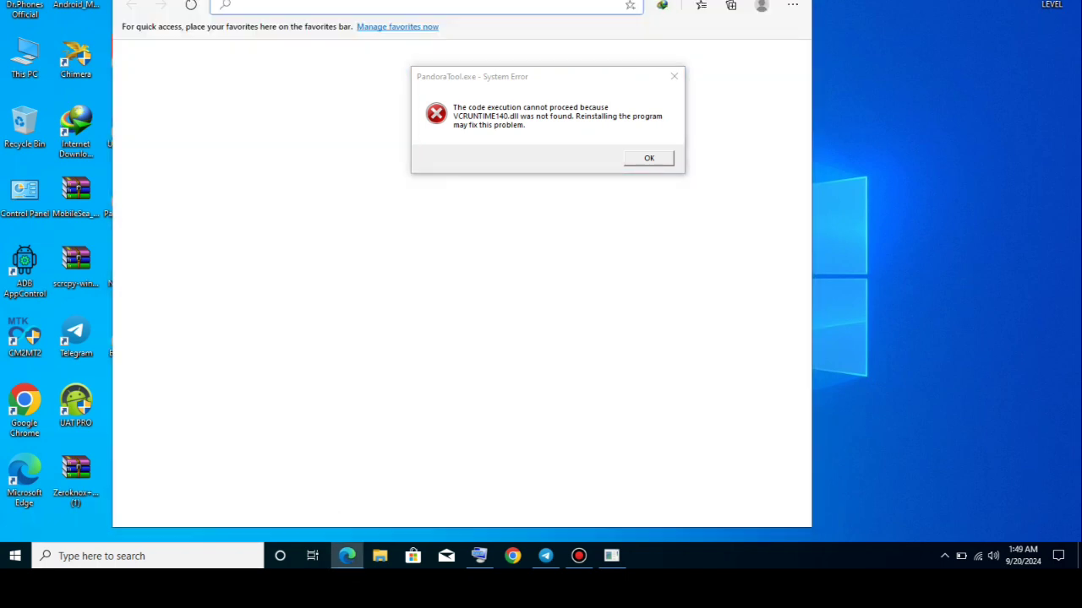
left_click(757, 0)
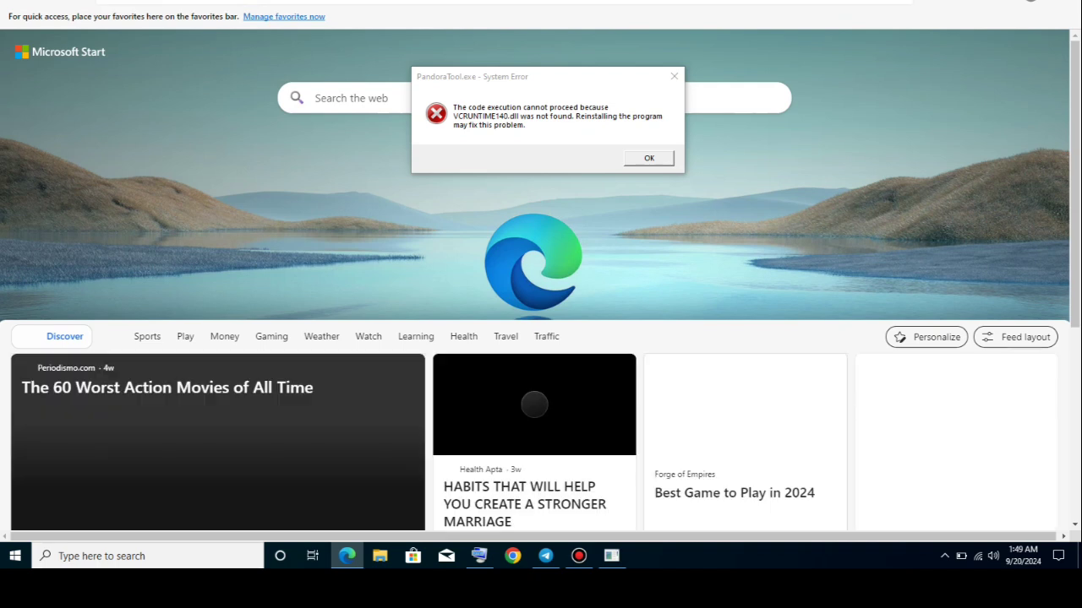
left_click(649, 158)
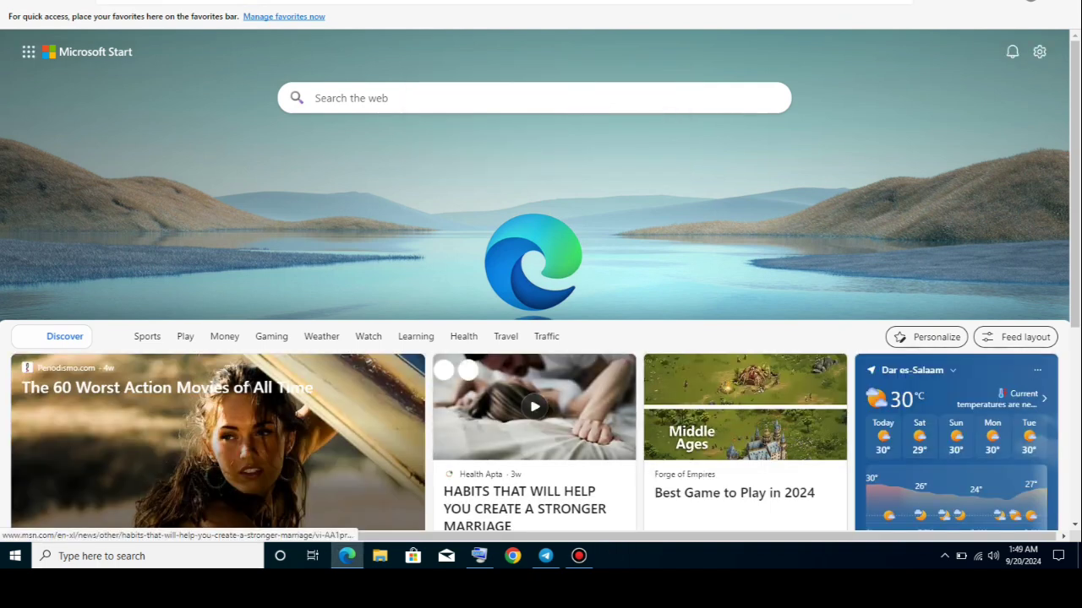
Go to the website tips2fix.com in Edge using the On-Screen Keyboard, and minimize the keyboard once the address is entered.
left_click(479, 555)
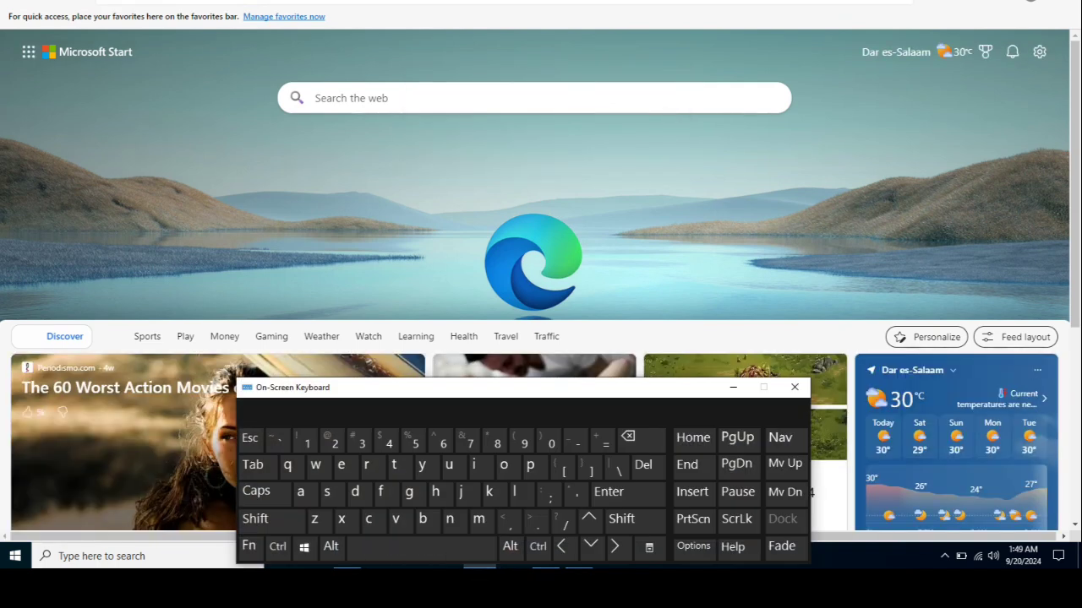
left_click(505, 1)
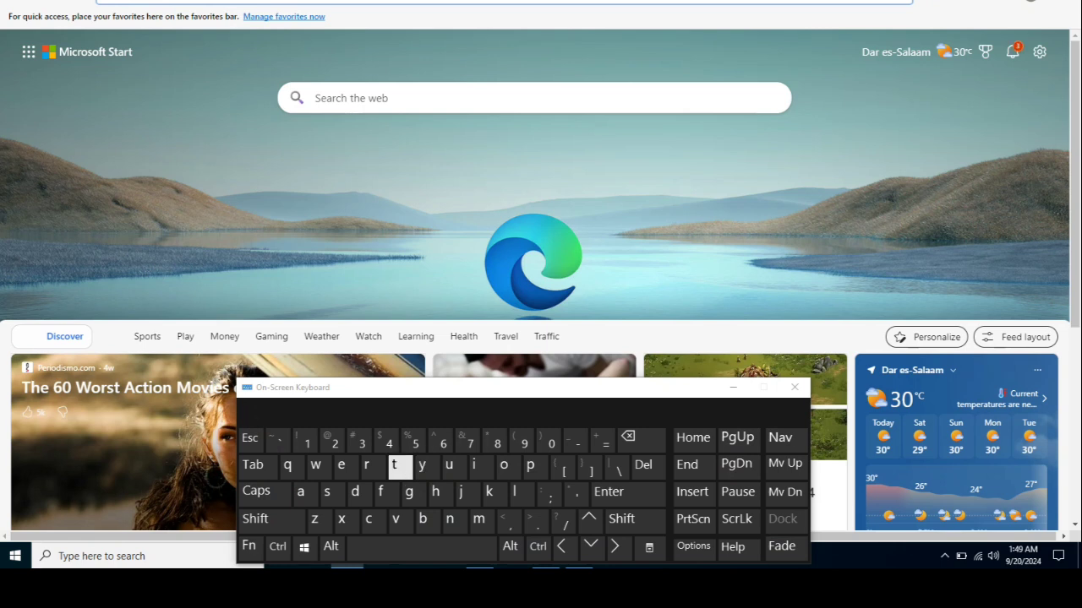
left_click(393, 464)
left_click(473, 465)
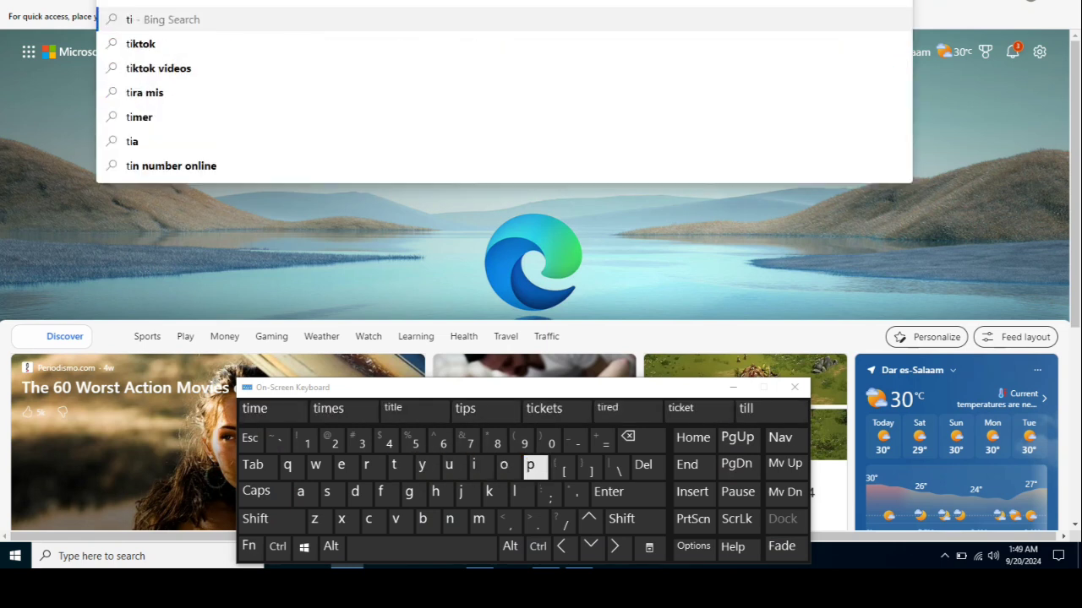
left_click(531, 465)
left_click(327, 492)
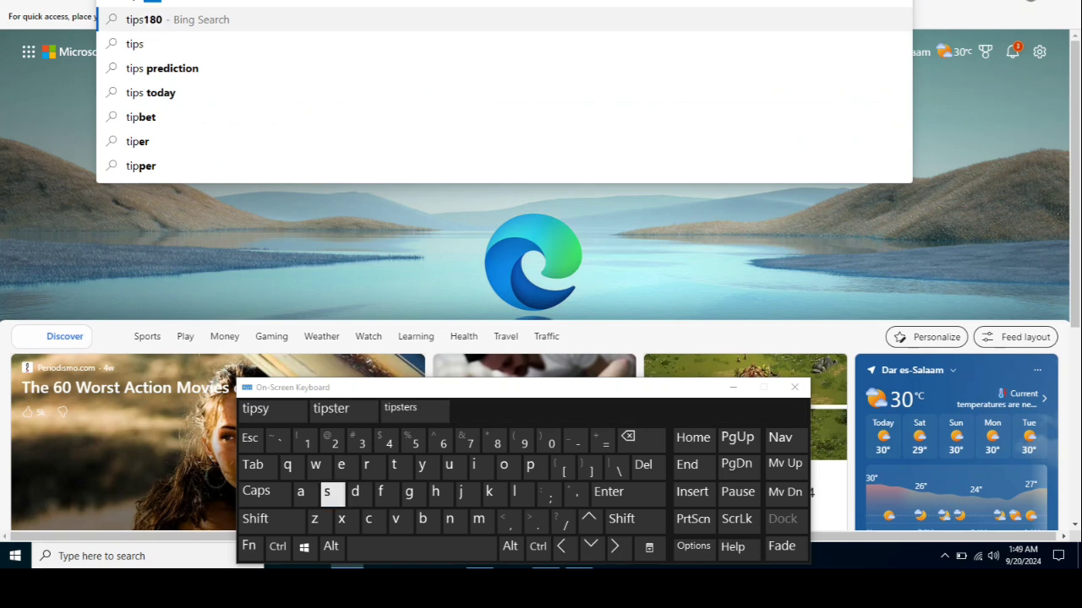
left_click(335, 441)
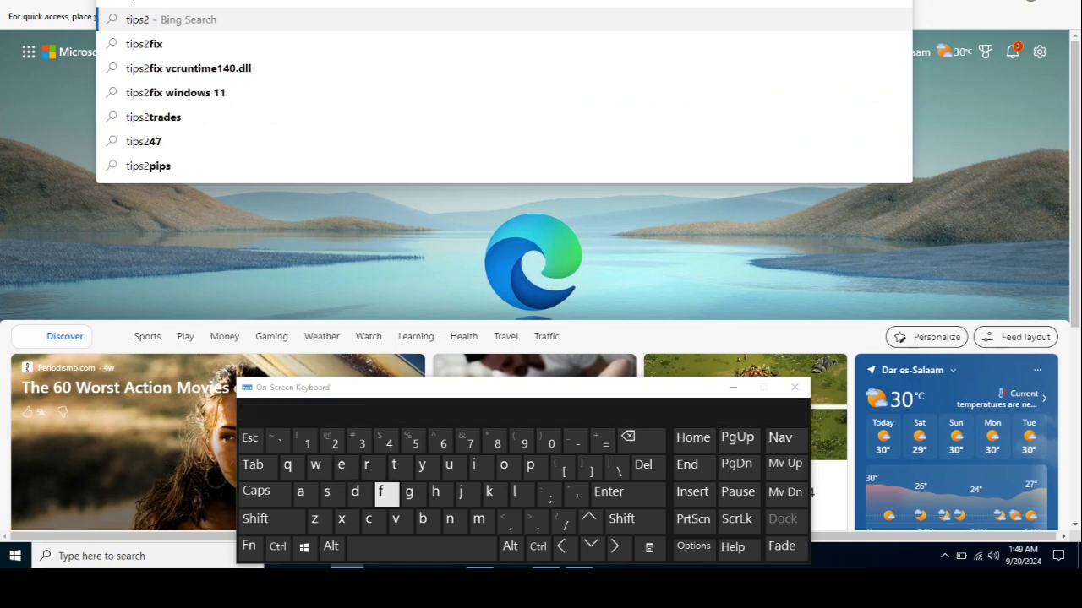
left_click(386, 492)
left_click(478, 465)
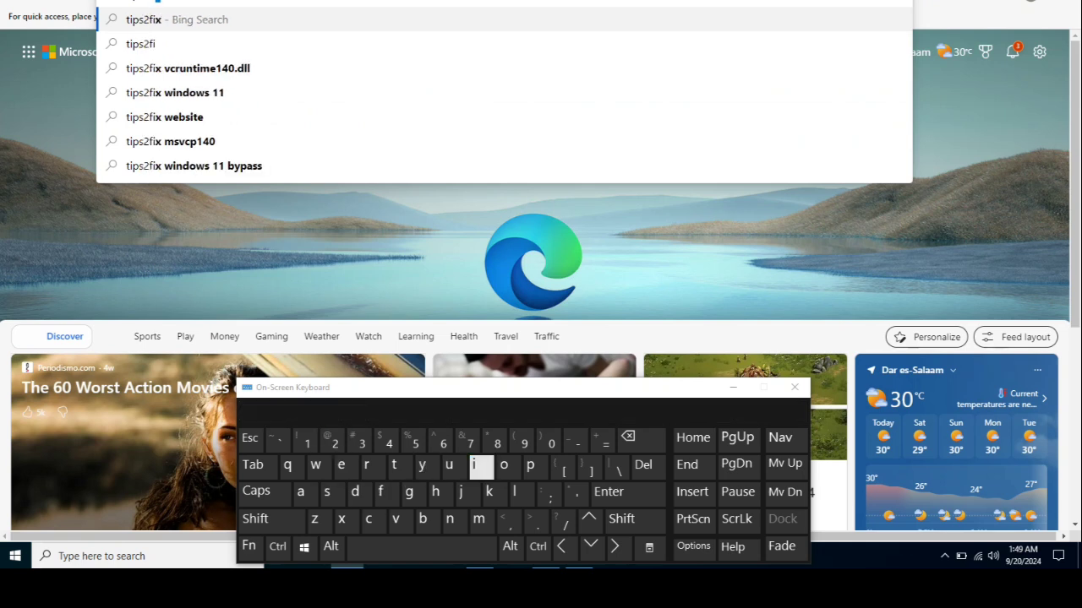
left_click(342, 519)
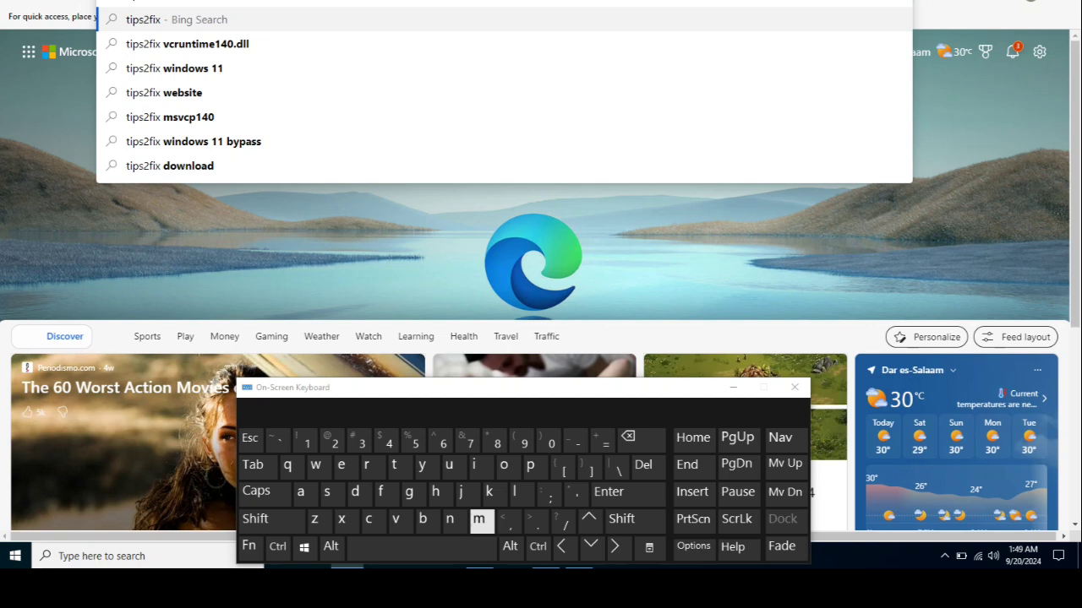
left_click(533, 519)
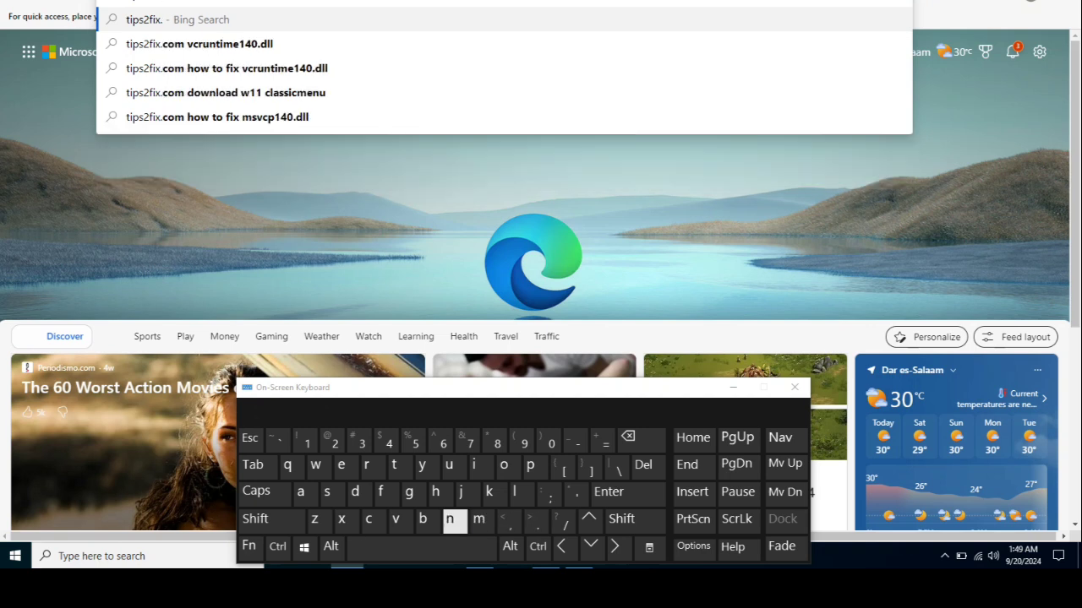
left_click(368, 519)
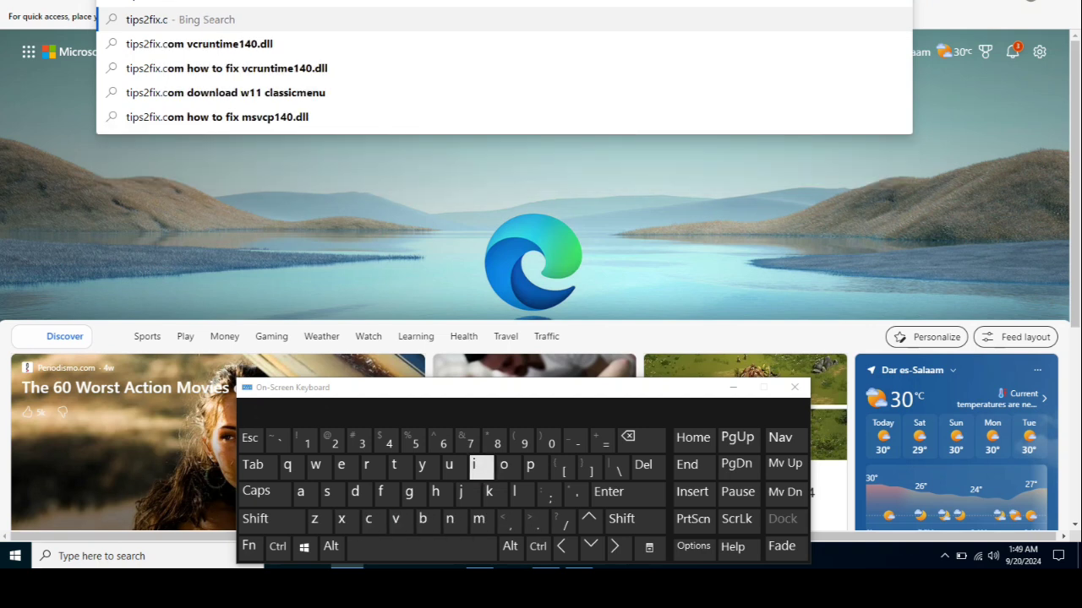
left_click(504, 465)
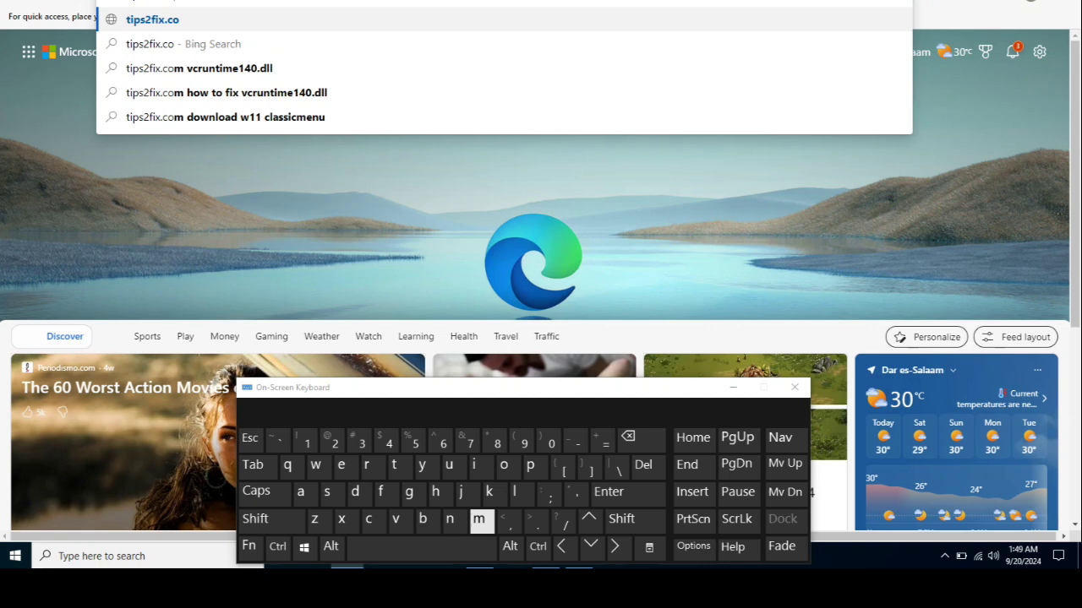
left_click(478, 519)
left_click(608, 492)
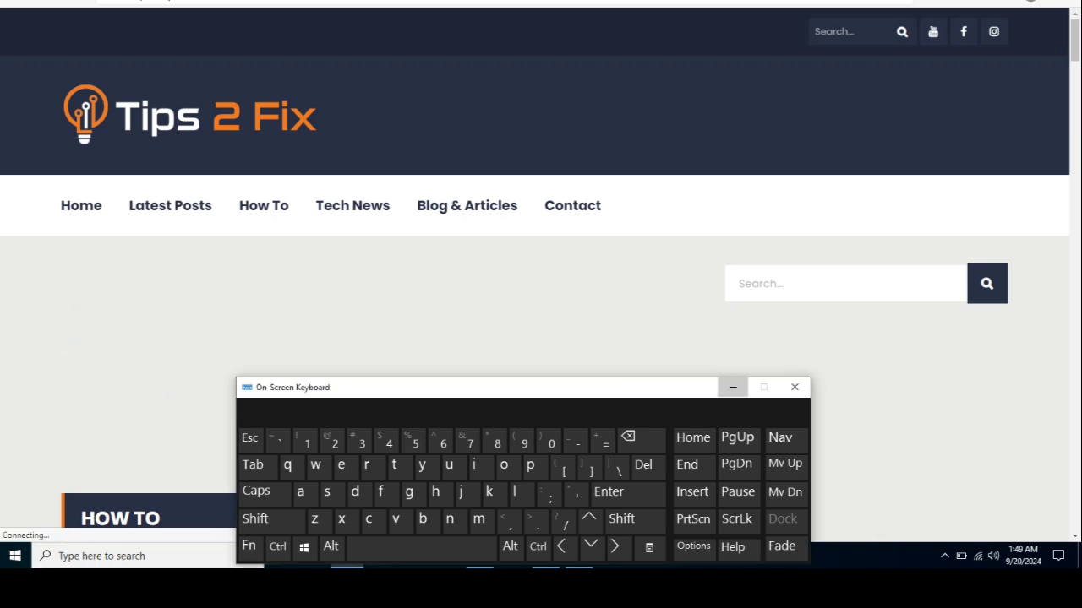
left_click(732, 387)
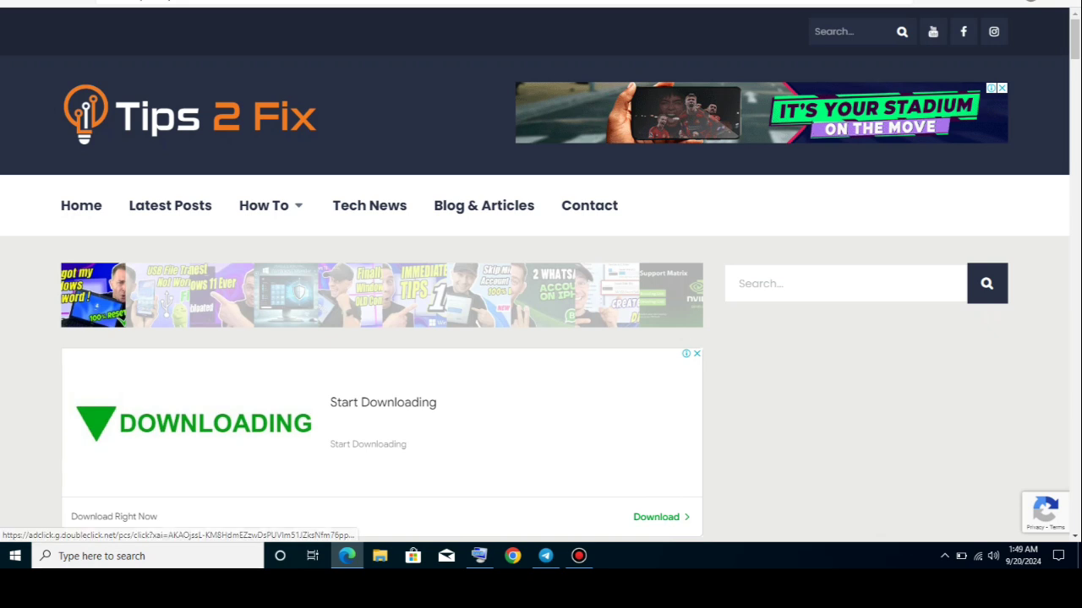
Look through the Tips 2 Fix homepage, from the How To, Tech News and Mobile Apps sections to the popular posts, for a VCRUNTIME140.dll fix.
scroll(380, 423, "down", 5)
scroll(541, 296, "down", 3)
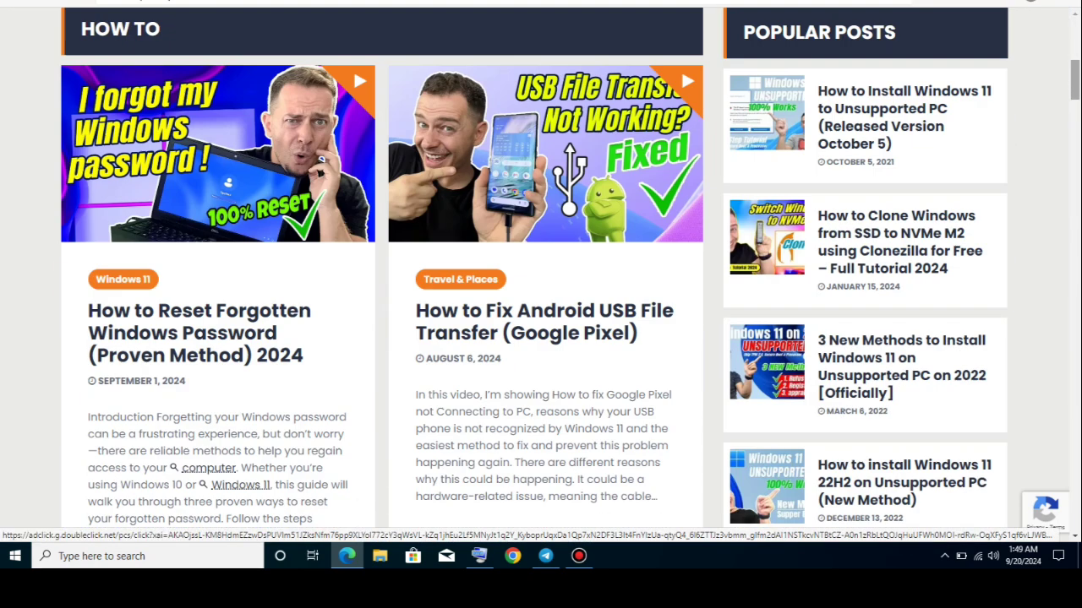
scroll(541, 296, "down", 1)
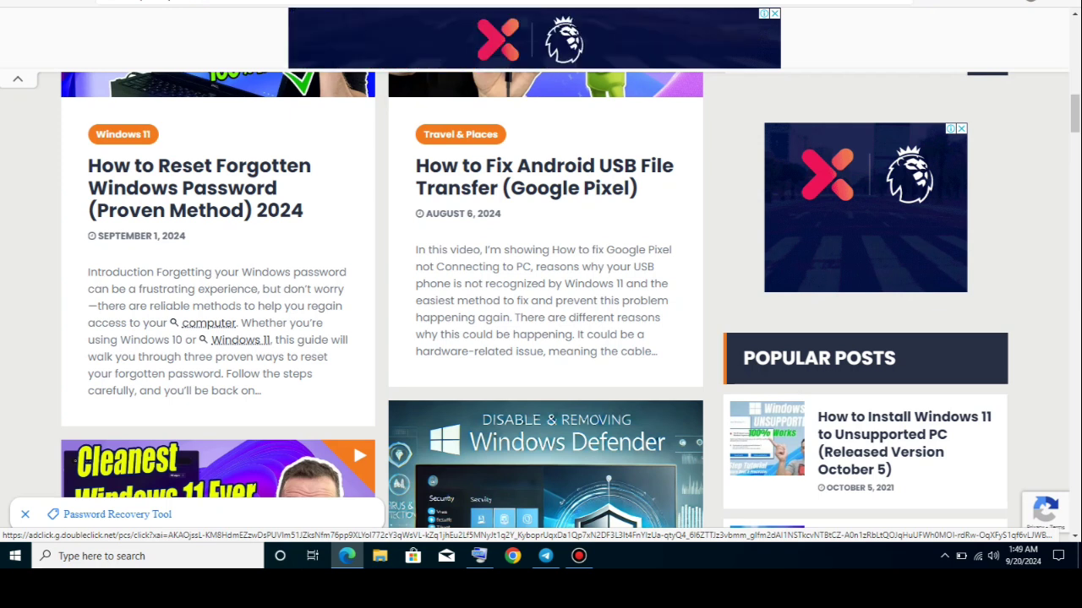
scroll(380, 295, "down", 1)
scroll(541, 296, "down", 5)
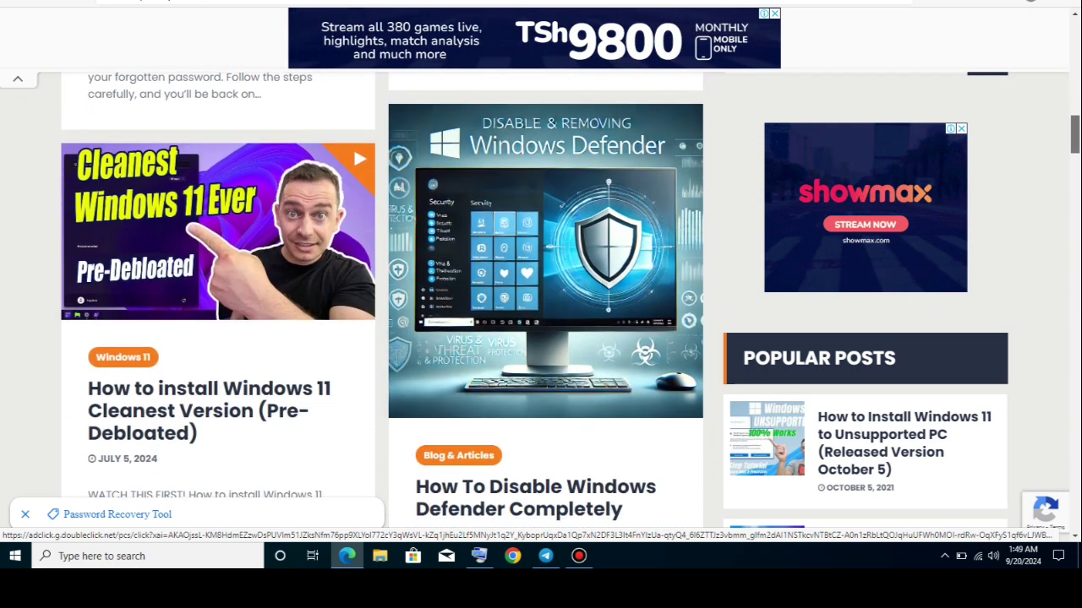
scroll(540, 296, "down", 5)
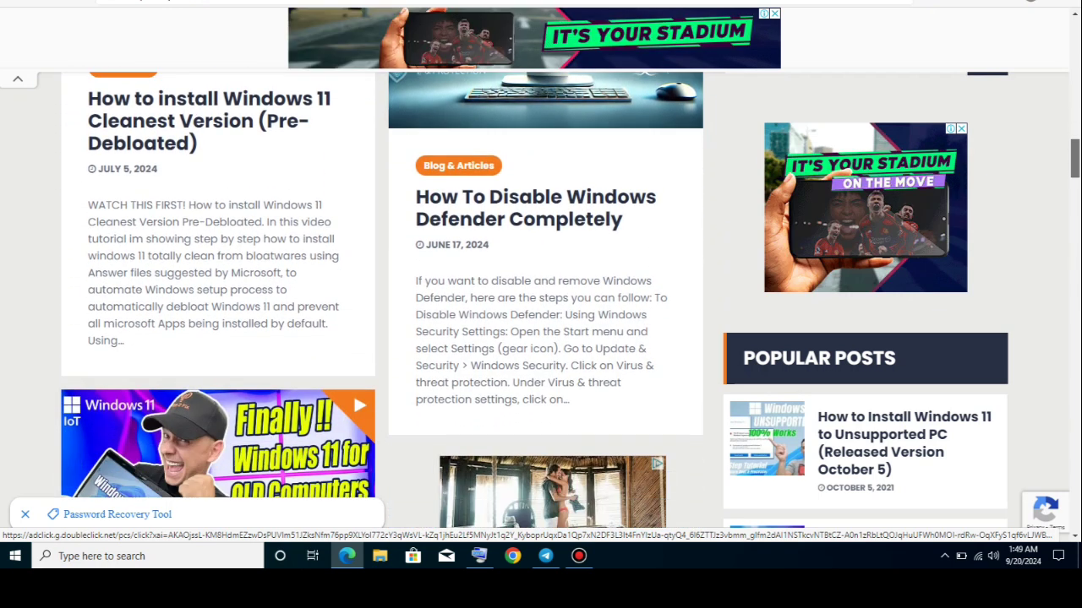
scroll(540, 296, "down", 2)
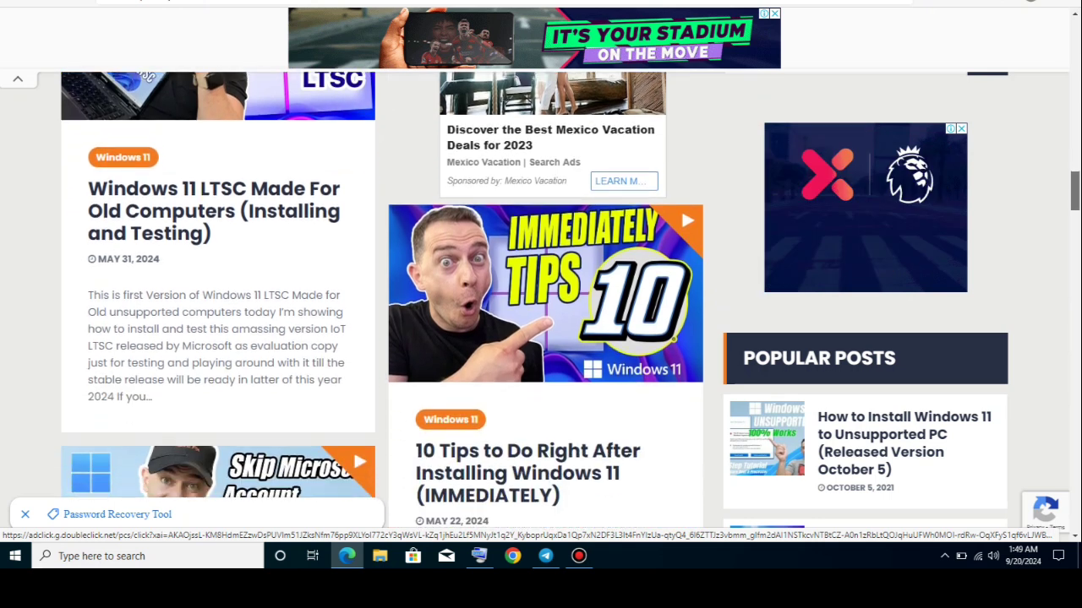
scroll(541, 296, "down", 2)
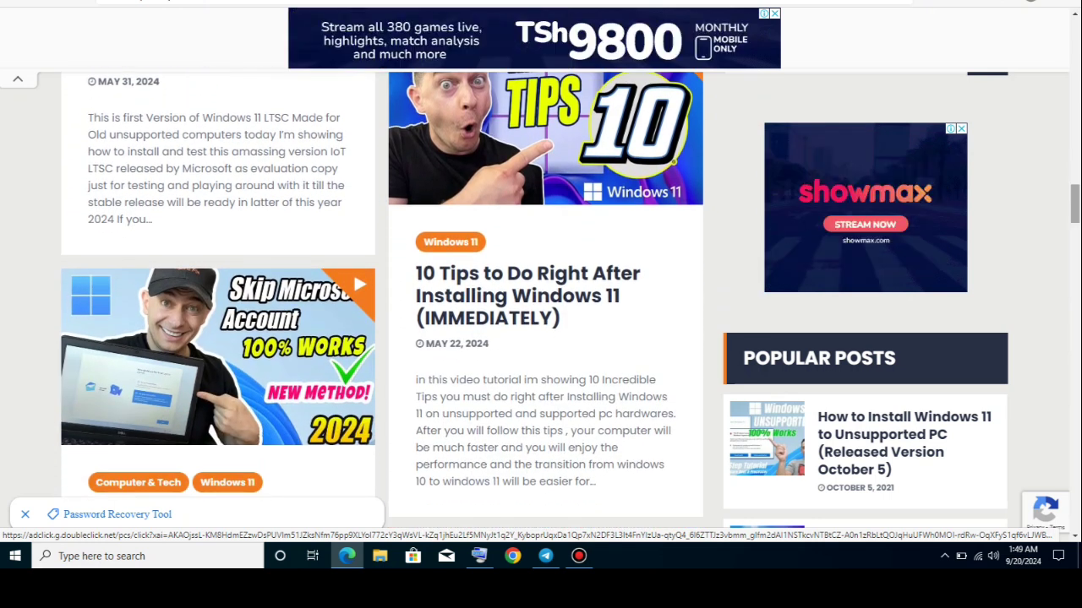
scroll(540, 296, "down", 4)
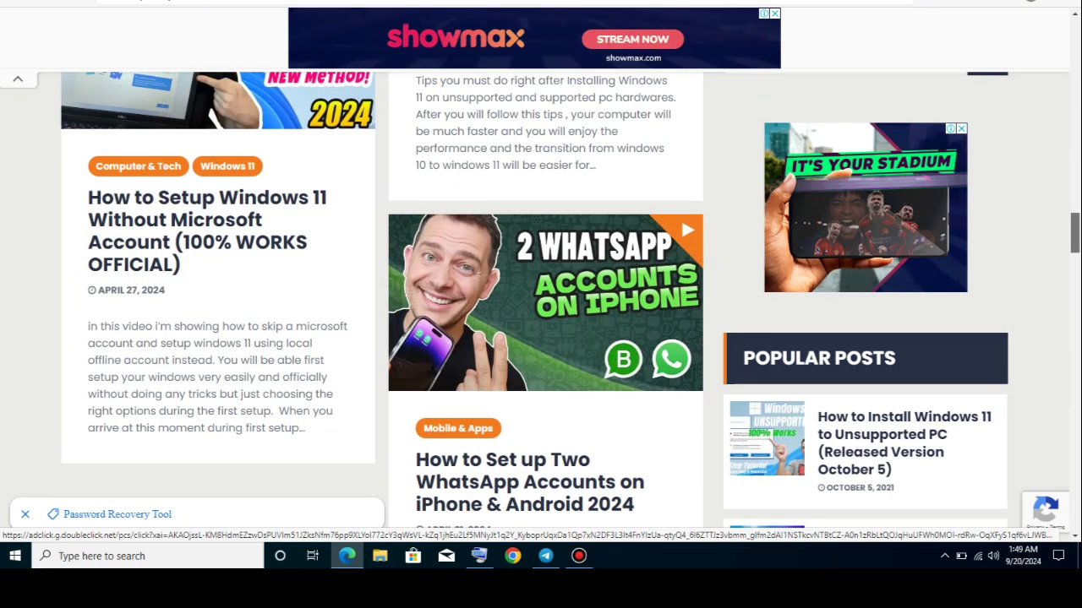
scroll(540, 296, "down", 2)
scroll(380, 296, "down", 4)
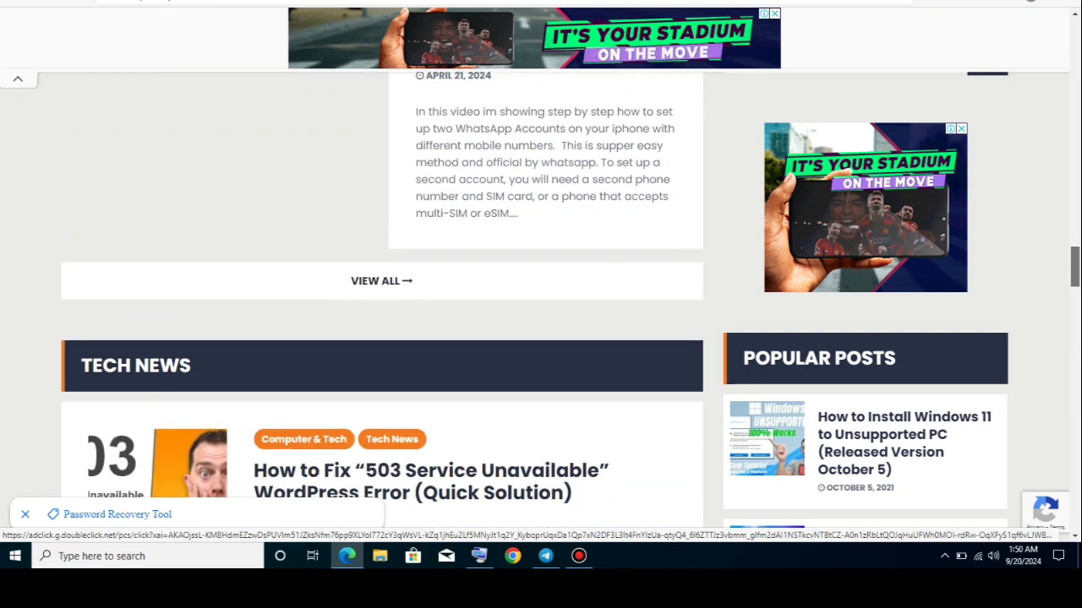
scroll(380, 296, "down", 3)
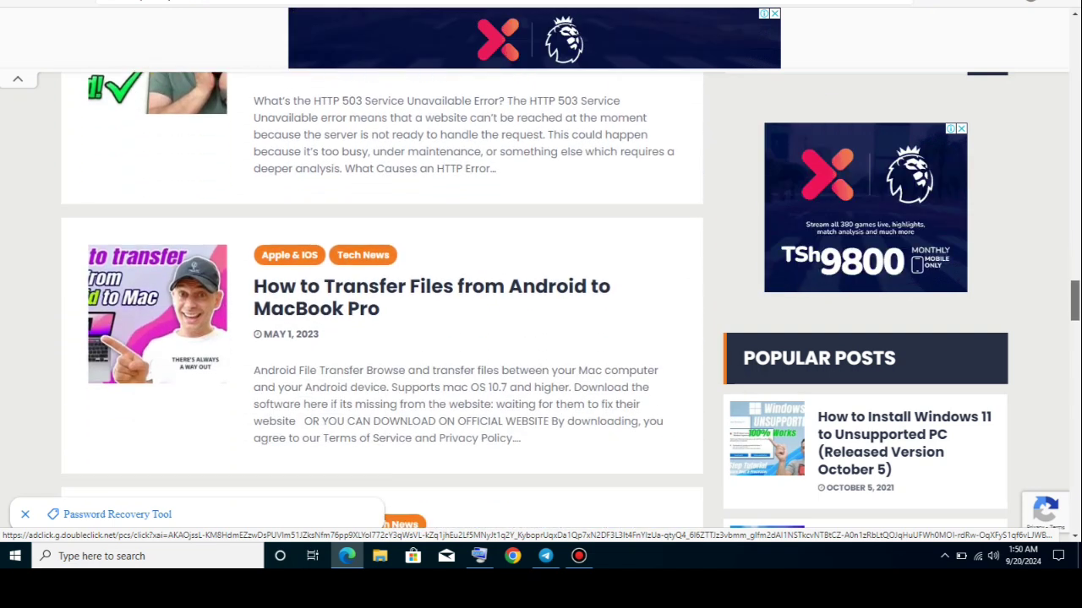
scroll(380, 295, "down", 5)
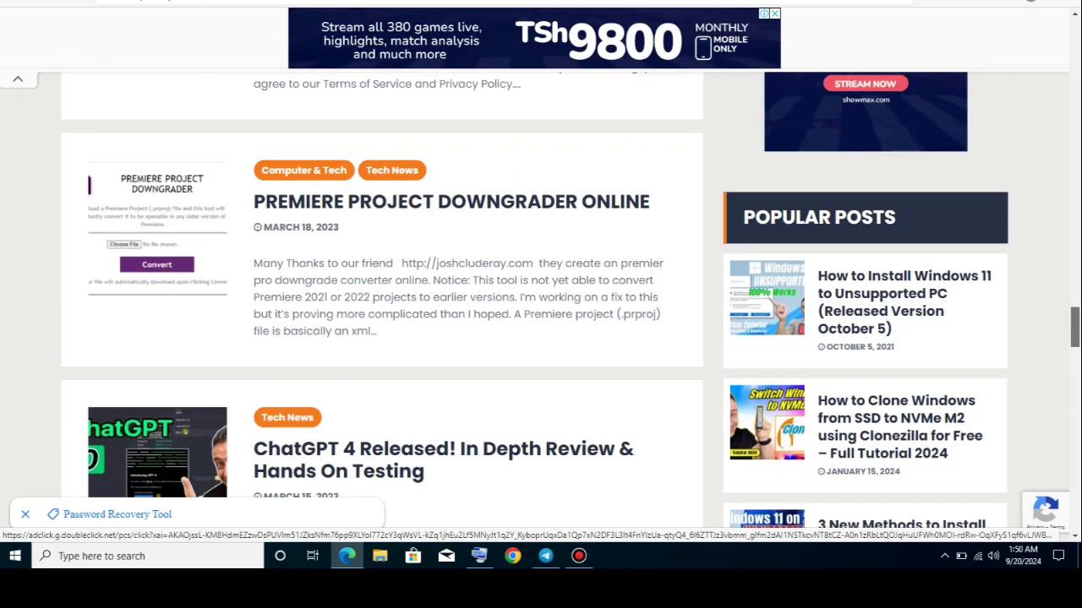
scroll(380, 295, "down", 6)
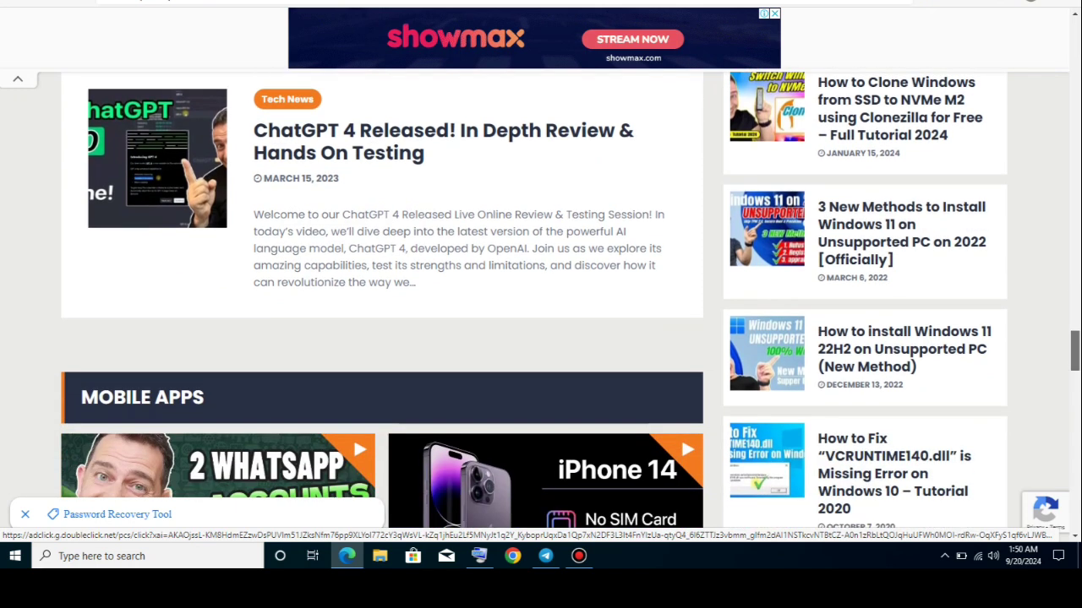
scroll(380, 296, "down", 2)
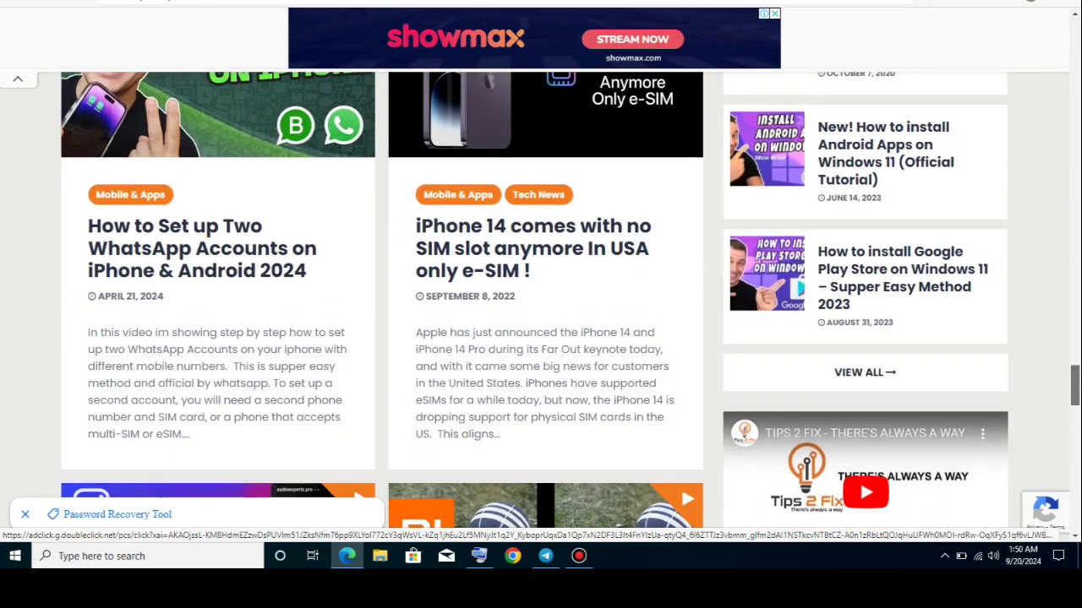
scroll(381, 295, "down", 5)
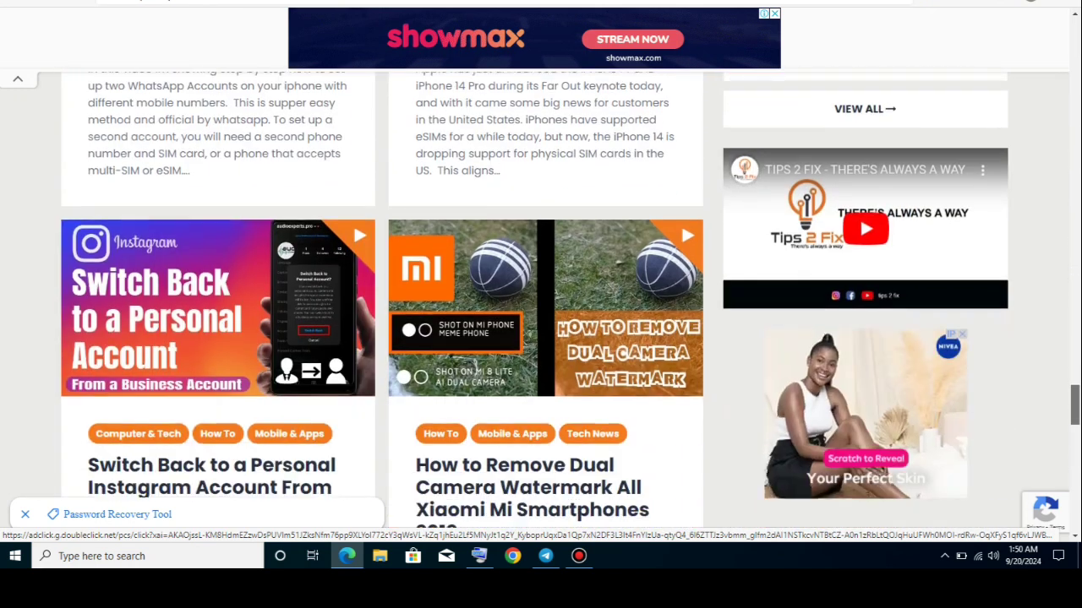
scroll(380, 295, "down", 5)
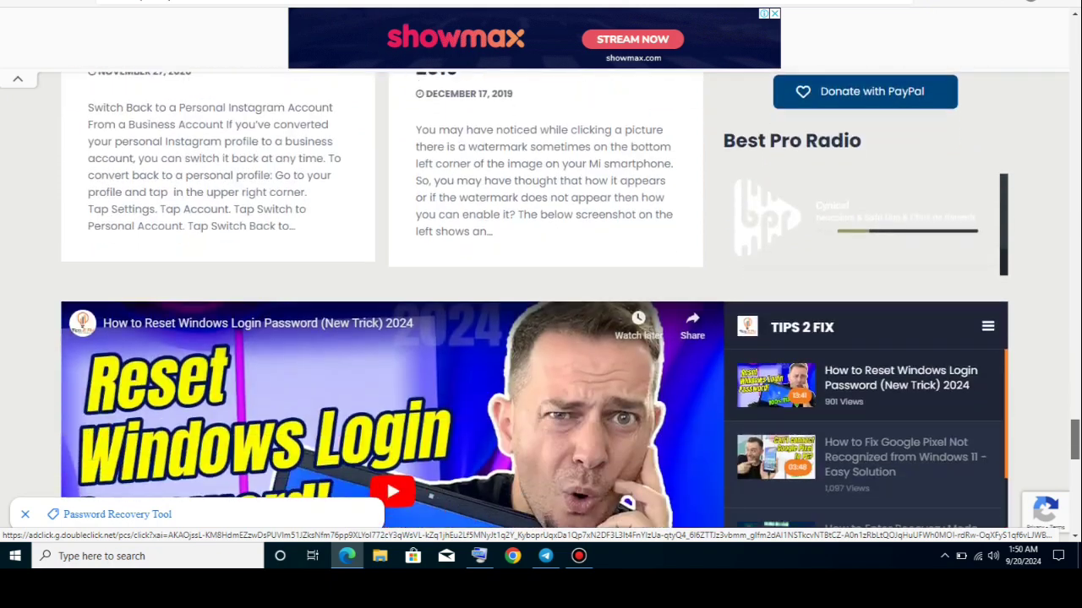
scroll(380, 296, "up", 8)
scroll(380, 295, "up", 15)
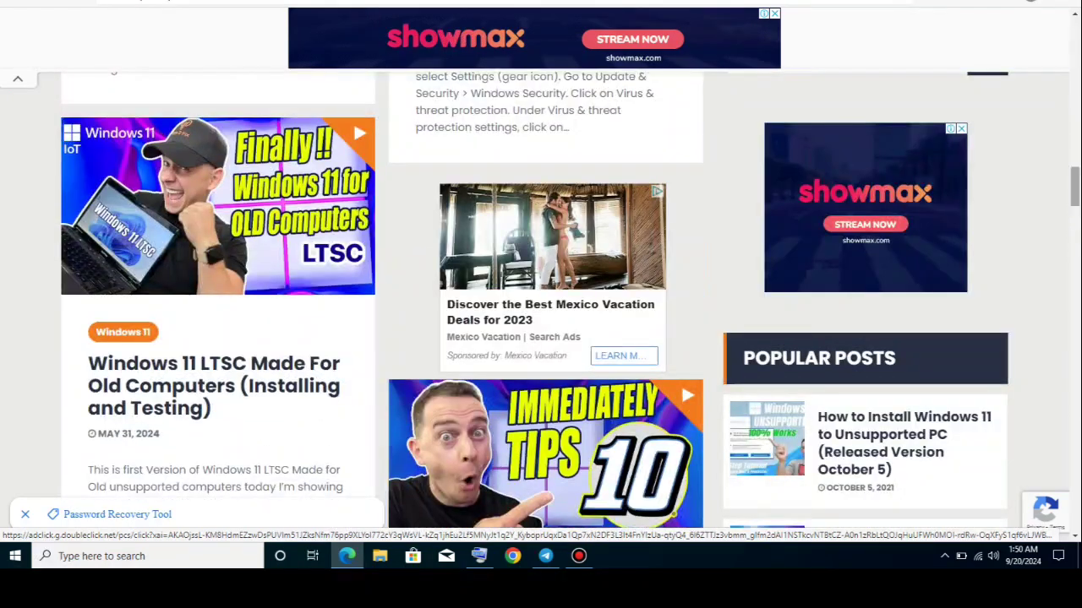
scroll(380, 296, "up", 5)
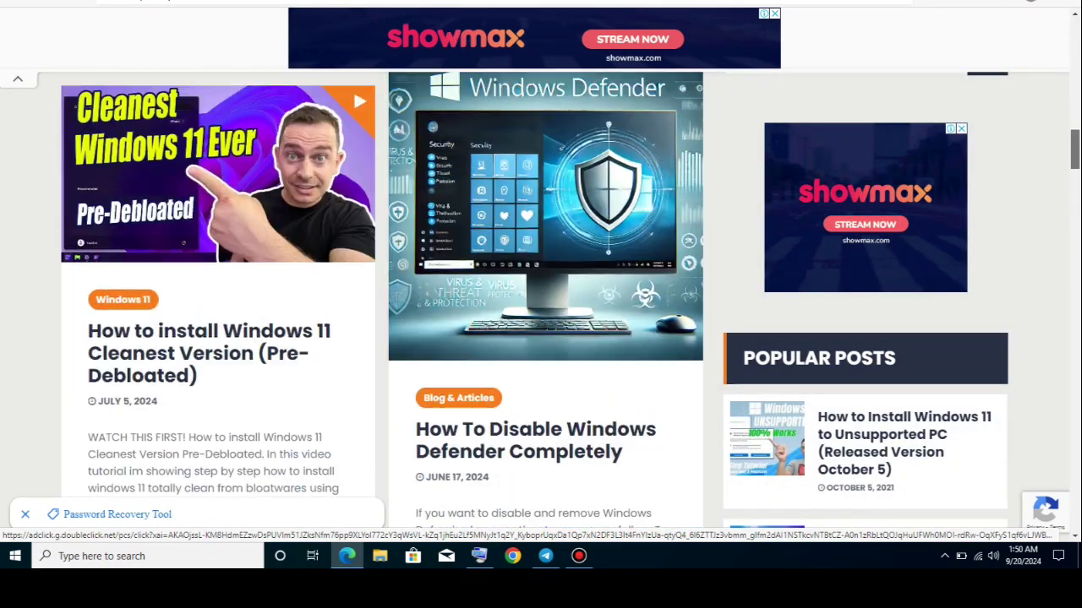
scroll(380, 296, "up", 6)
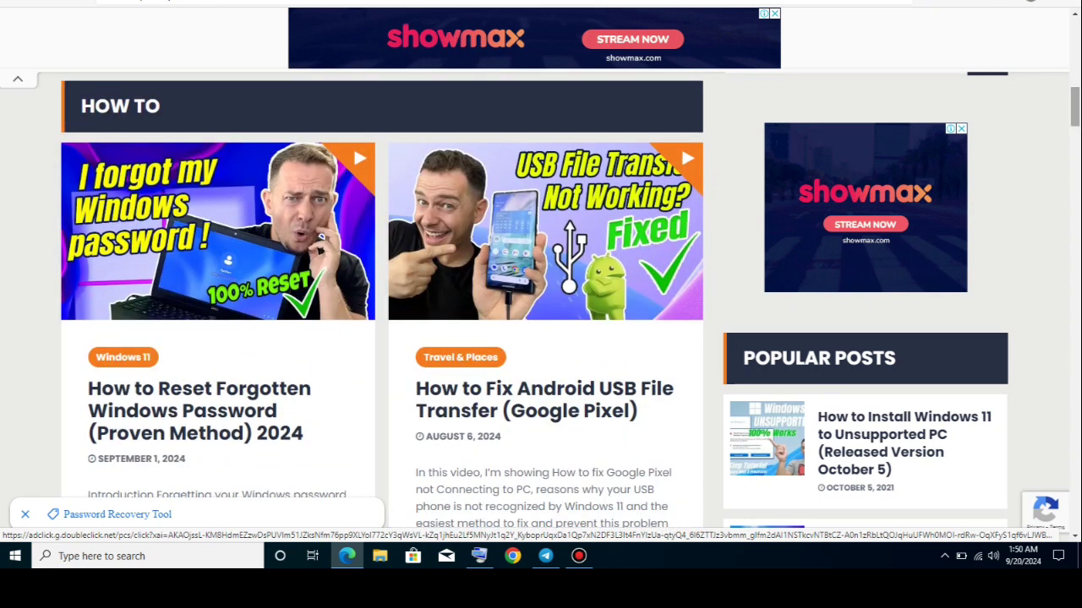
scroll(381, 296, "up", 10)
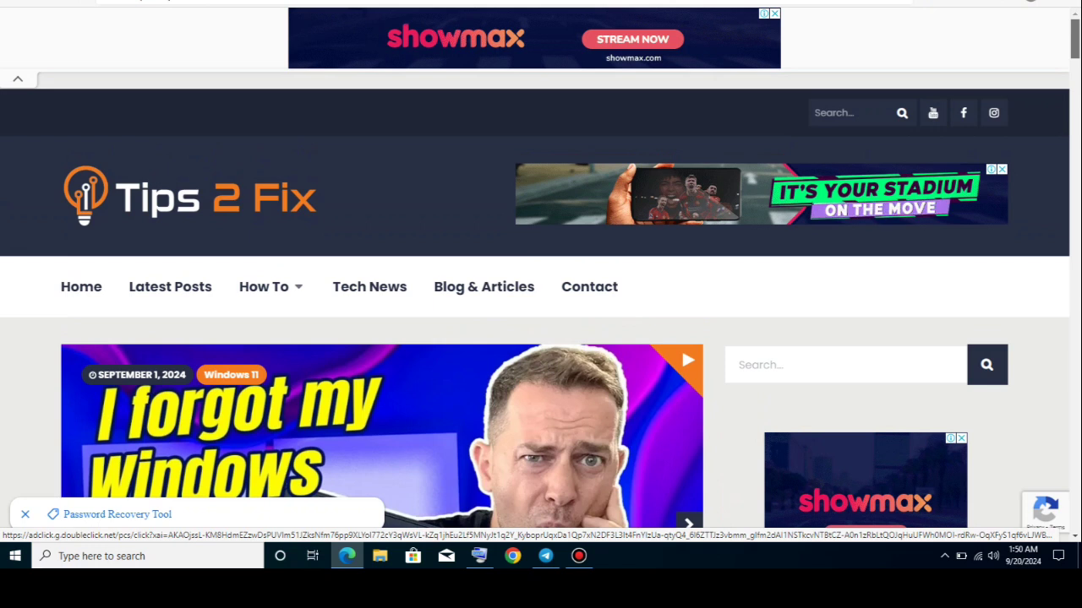
scroll(541, 296, "down", 2)
scroll(541, 296, "up", 2)
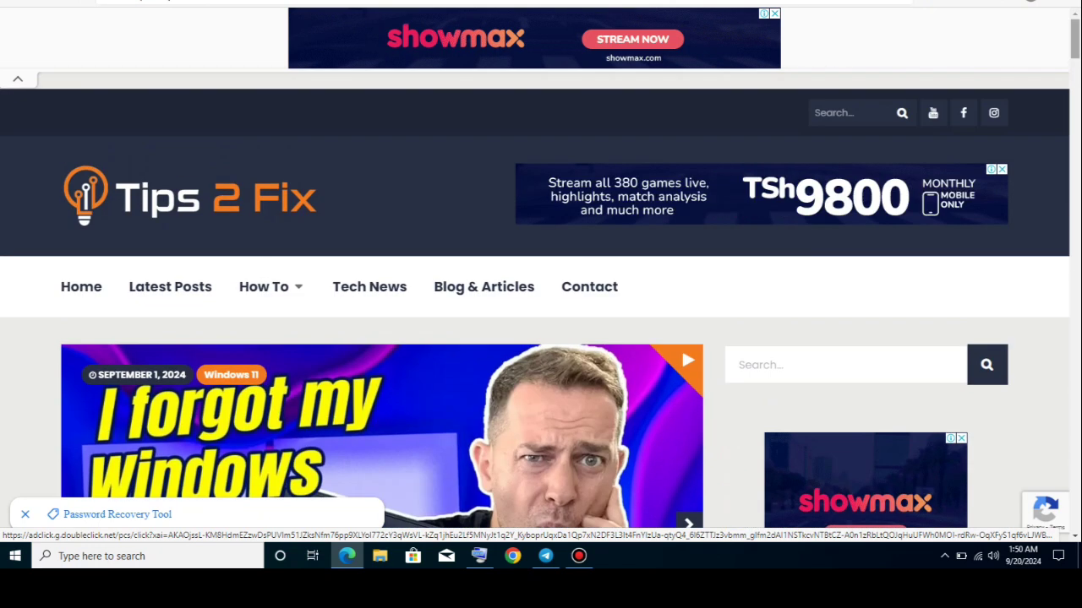
scroll(541, 296, "down", 10)
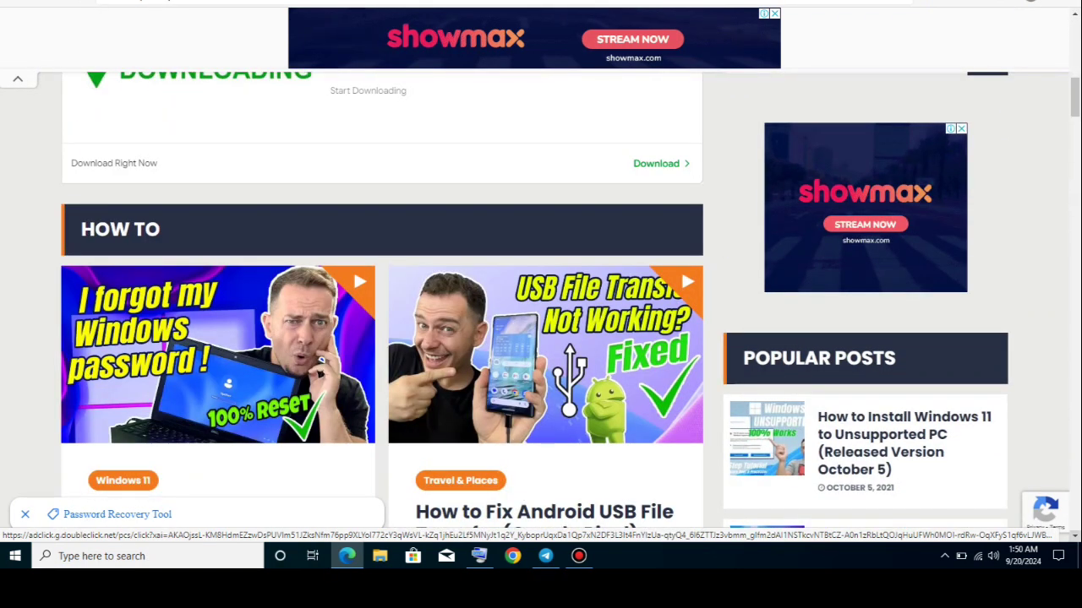
scroll(381, 295, "down", 5)
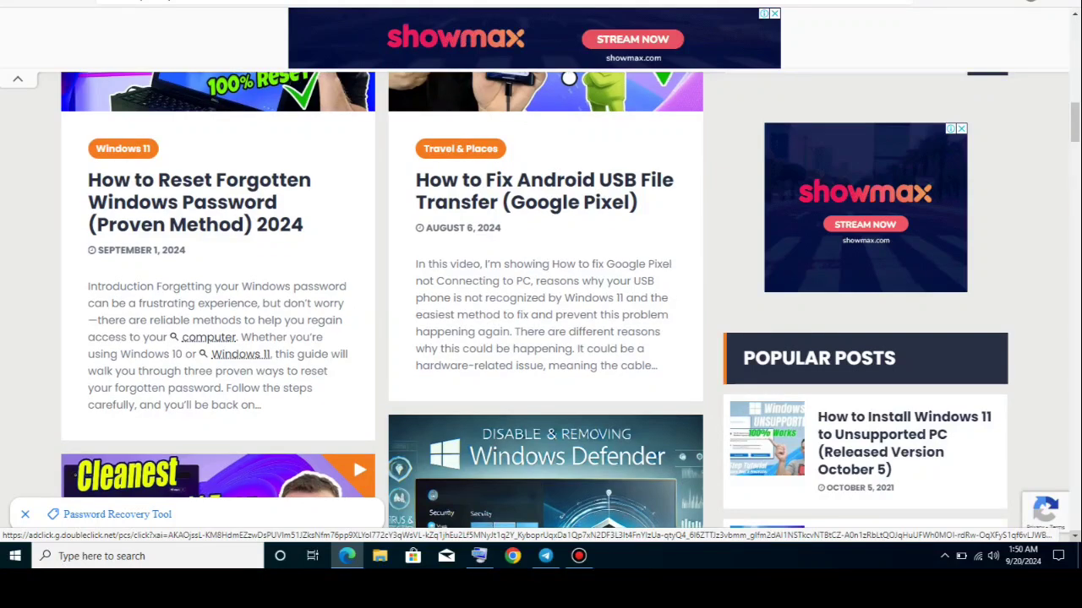
scroll(381, 296, "down", 5)
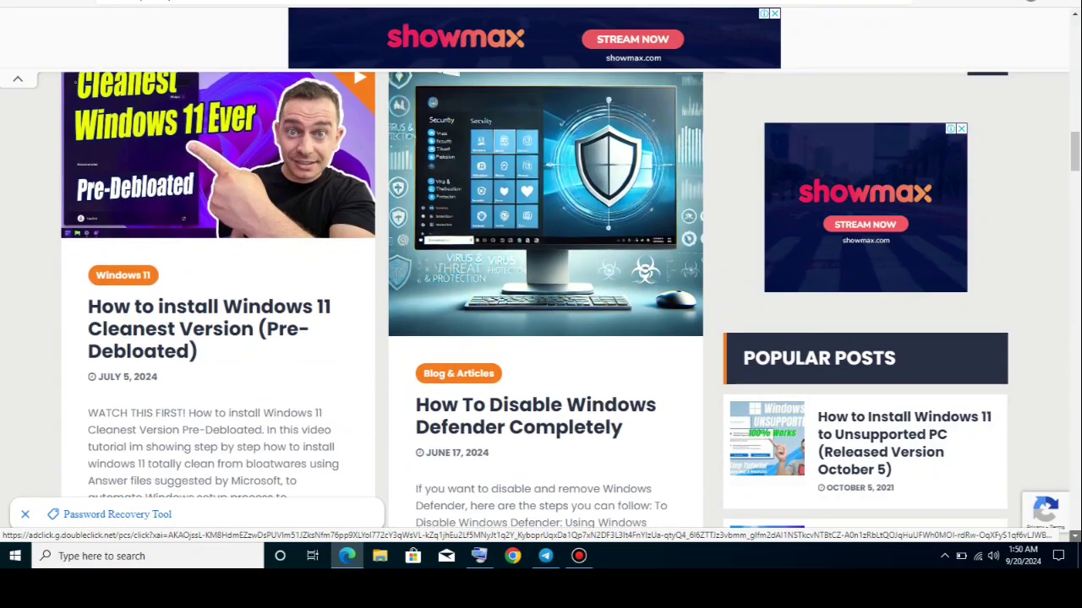
scroll(381, 296, "down", 2)
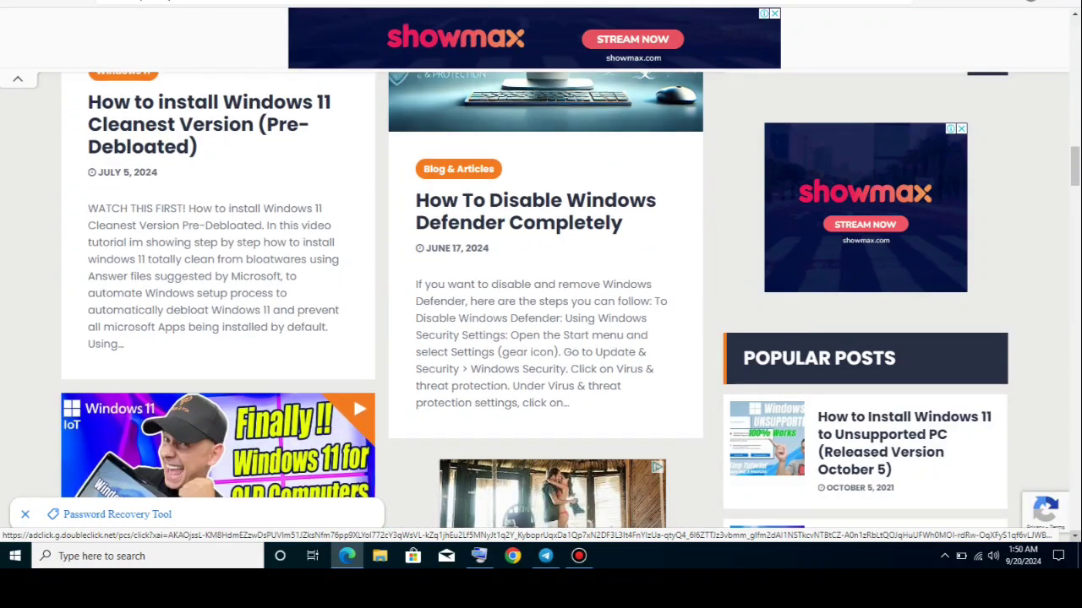
scroll(381, 296, "down", 1)
scroll(380, 296, "down", 5)
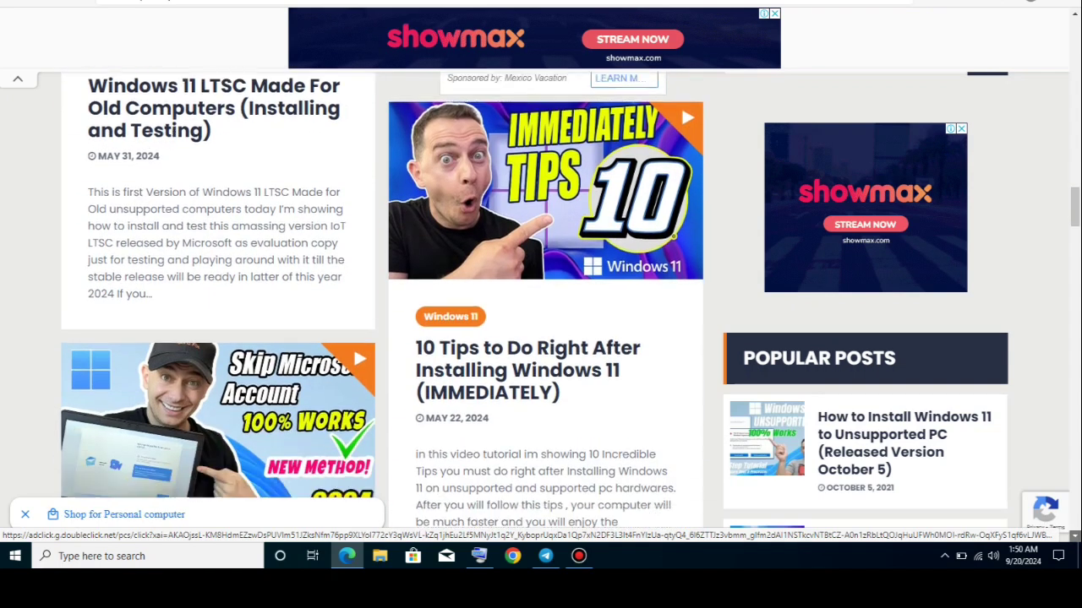
scroll(381, 296, "down", 1)
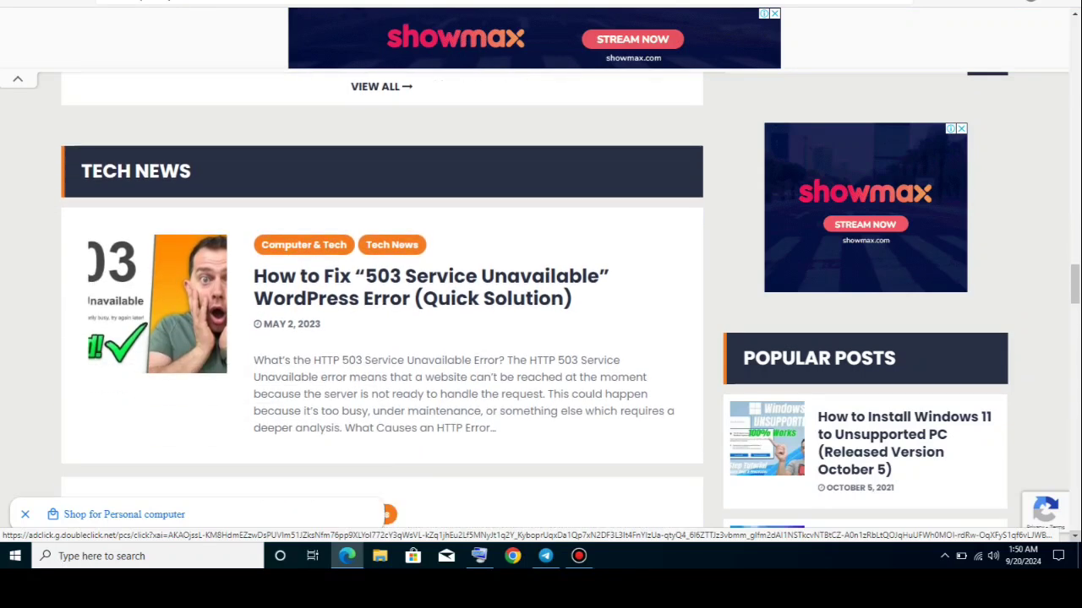
scroll(380, 296, "down", 2)
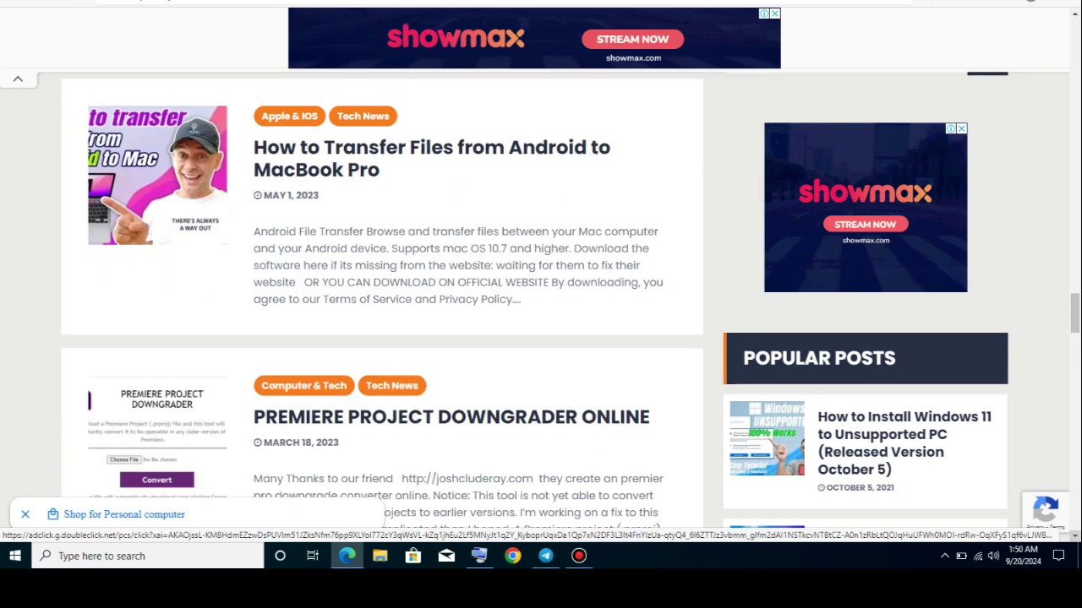
scroll(380, 295, "down", 7)
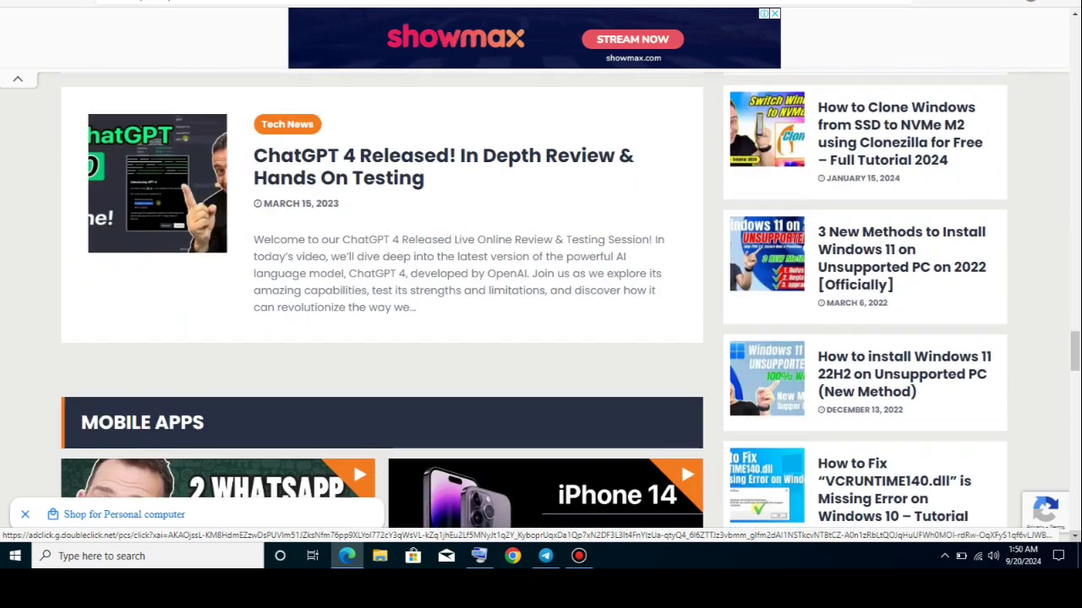
scroll(380, 296, "down", 6)
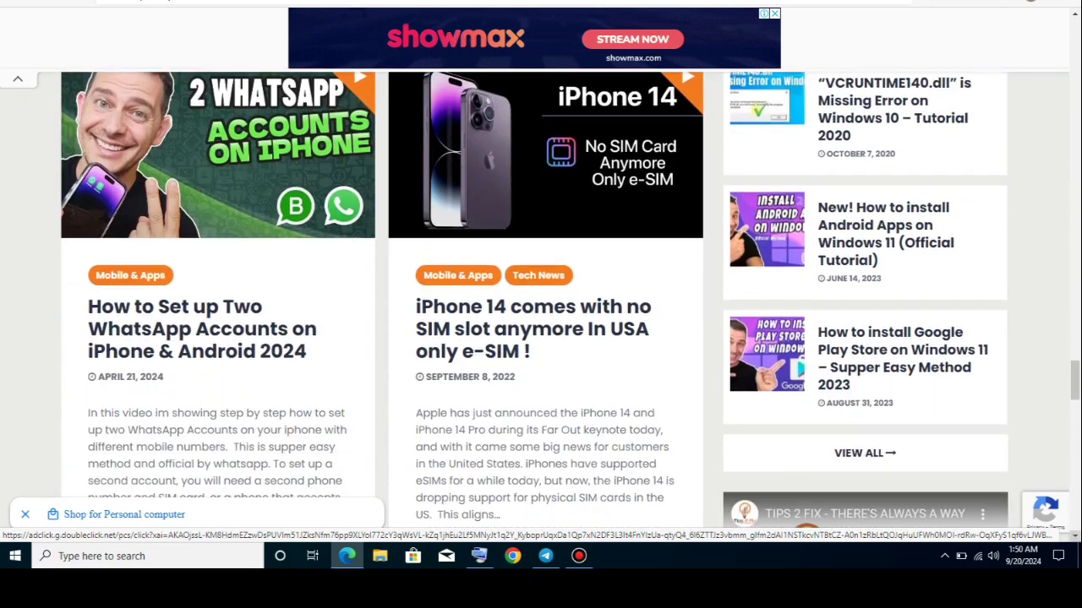
scroll(380, 296, "down", 6)
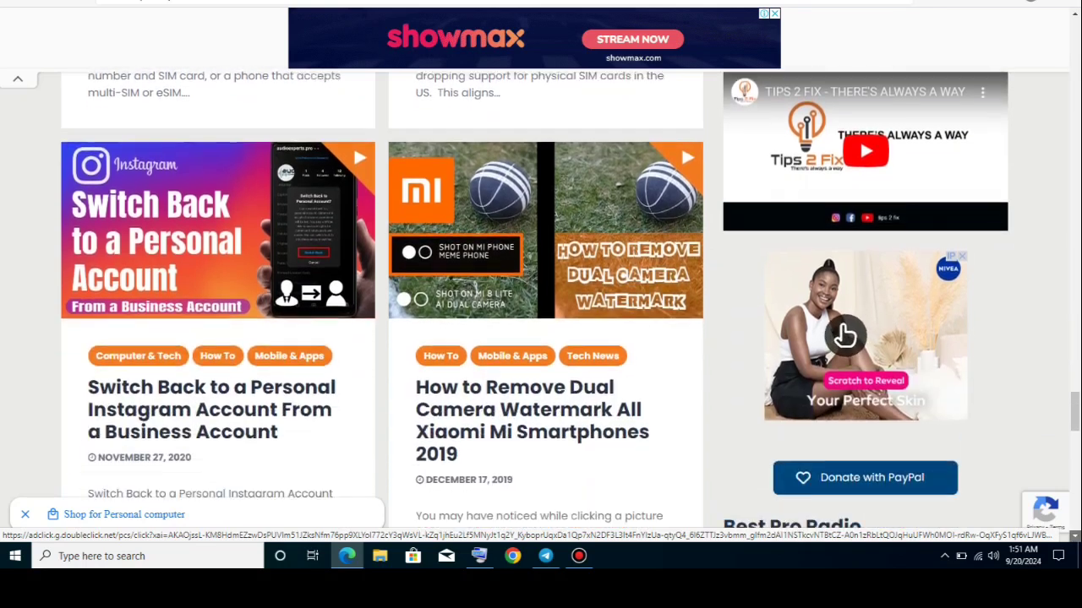
scroll(380, 296, "down", 5)
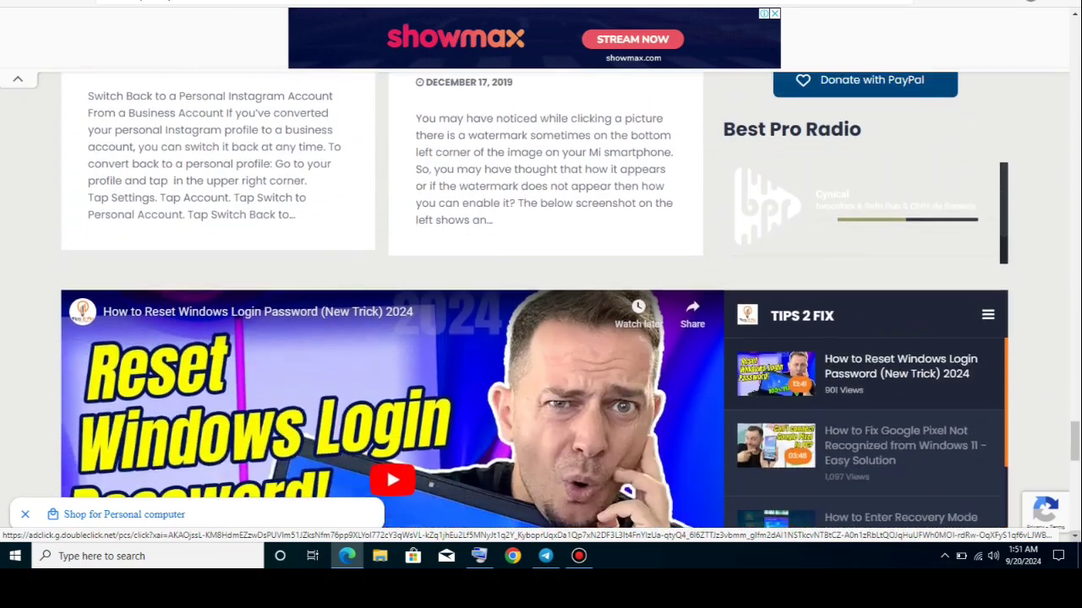
scroll(381, 295, "down", 2)
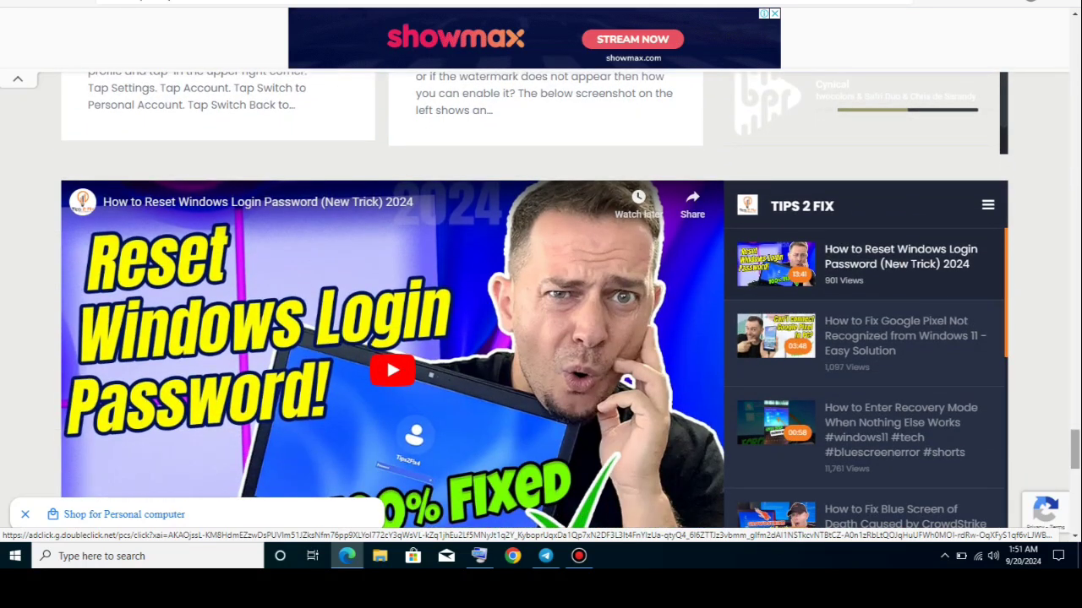
Enter vcruntime in the search field of the website's header with the On-Screen Keyboard, and minimize the keyboard.
left_click_drag(1075, 450, 1074, 39)
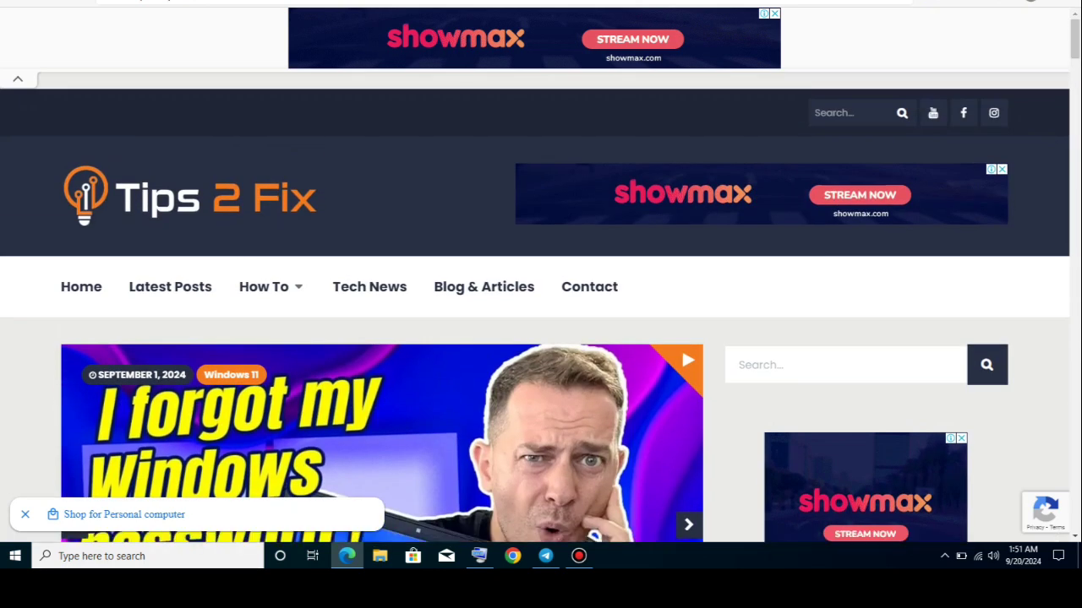
left_click(849, 113)
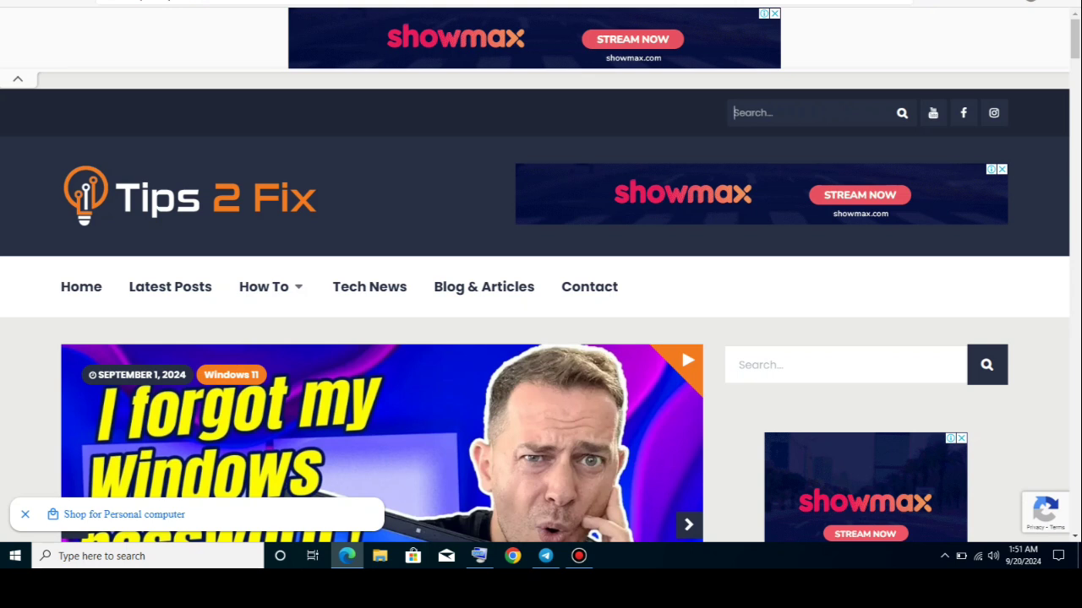
left_click(479, 556)
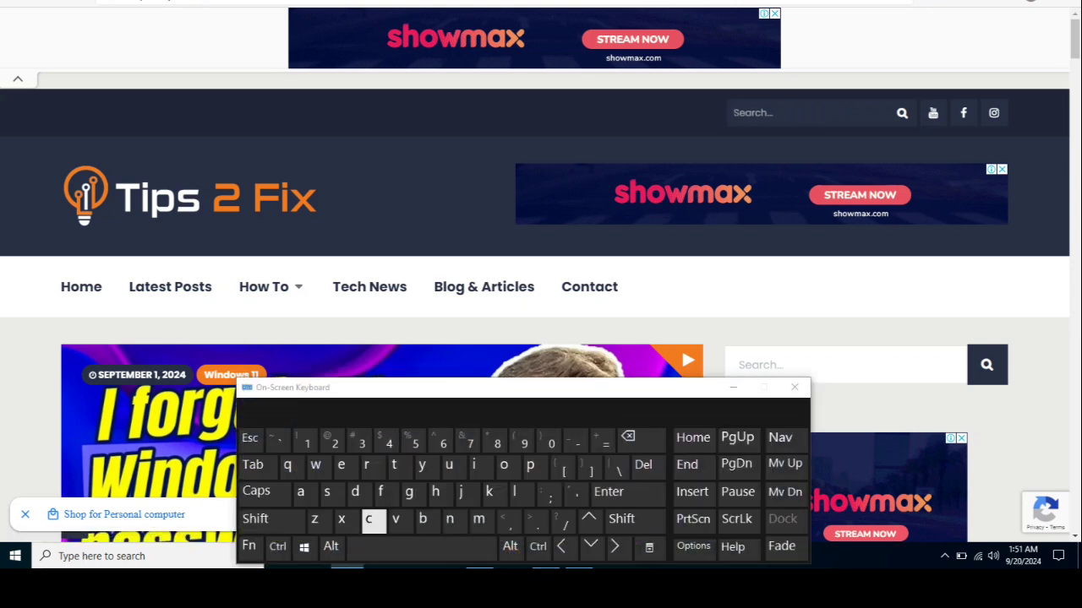
left_click(394, 519)
left_click(369, 519)
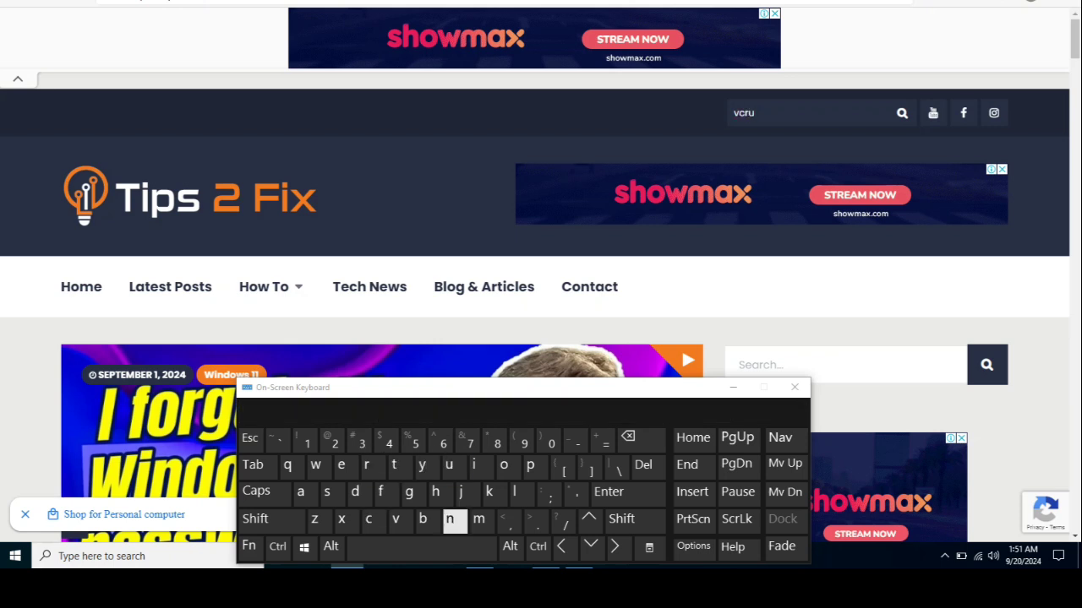
left_click(450, 519)
left_click(394, 465)
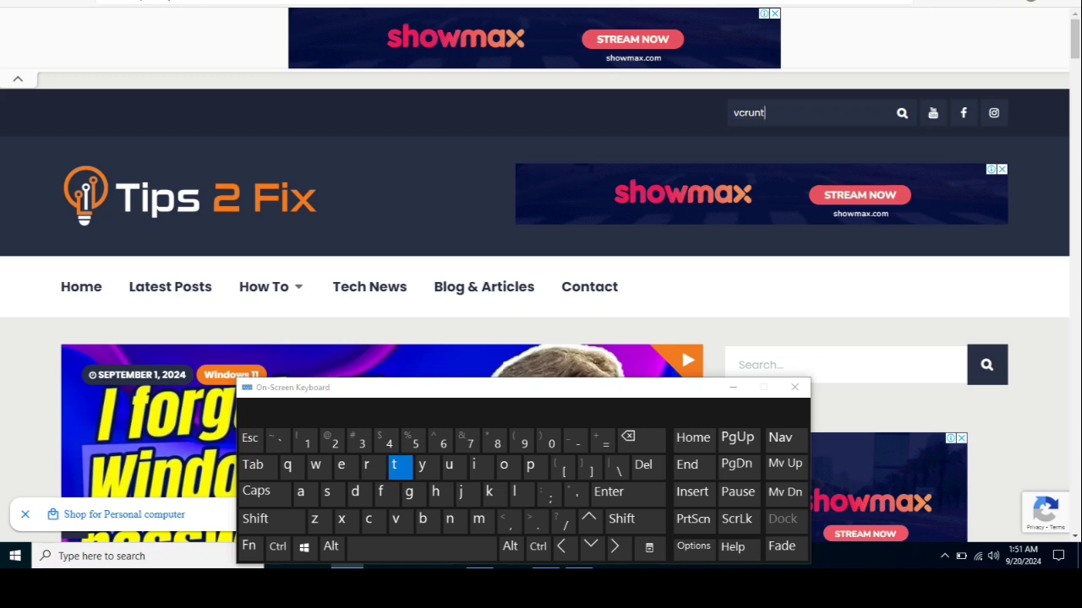
left_click(474, 465)
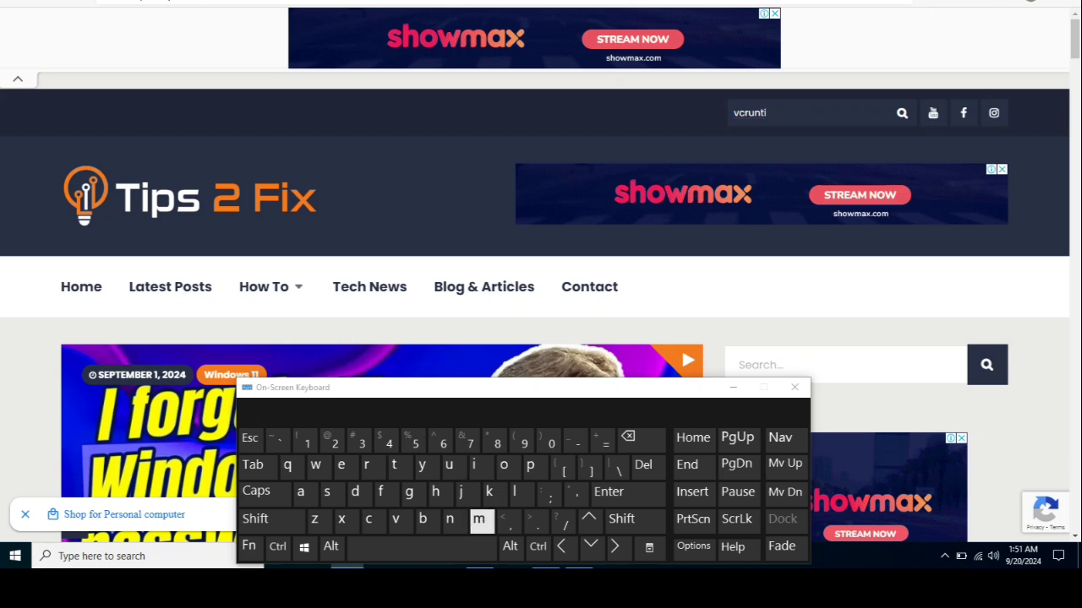
left_click(478, 519)
left_click(341, 466)
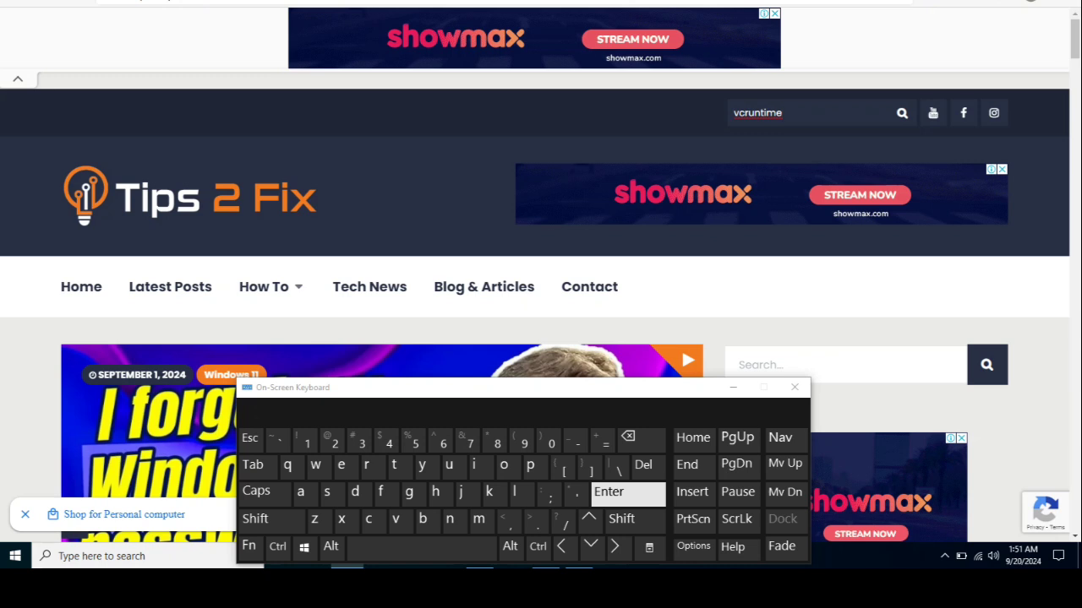
left_click(733, 387)
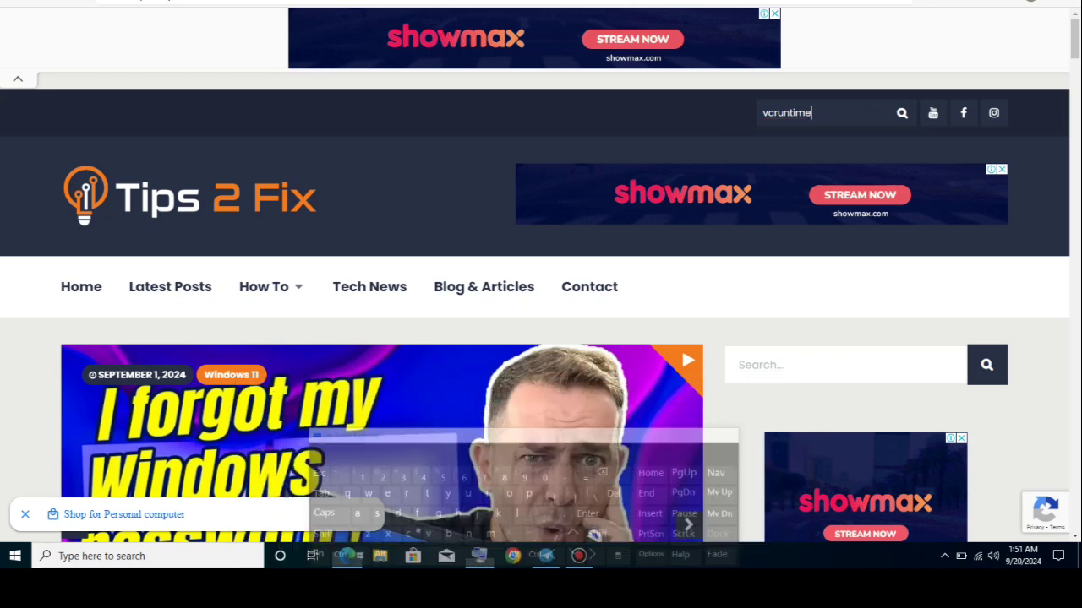
Run the vcruntime search and open the article on fixing the missing VCRUNTIME140.dll error on Windows 10.
left_click(901, 113)
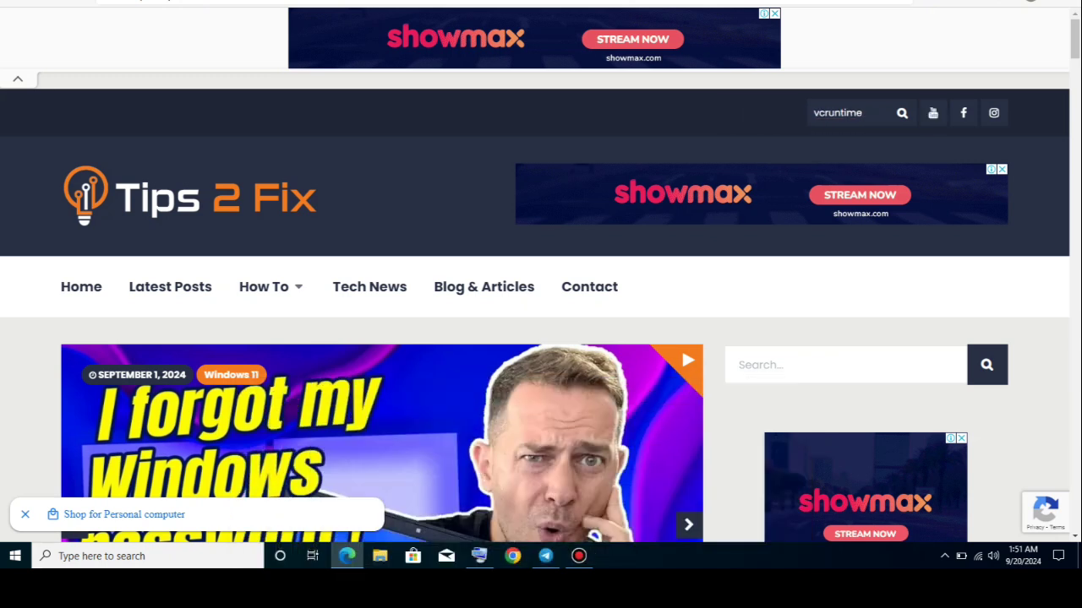
left_click(870, 114)
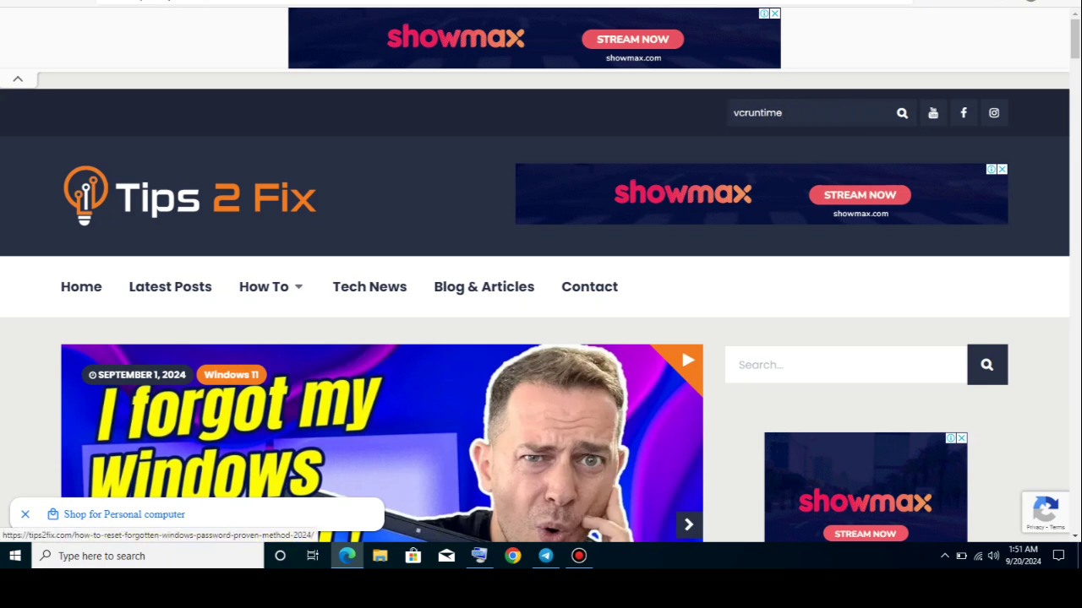
key("Return")
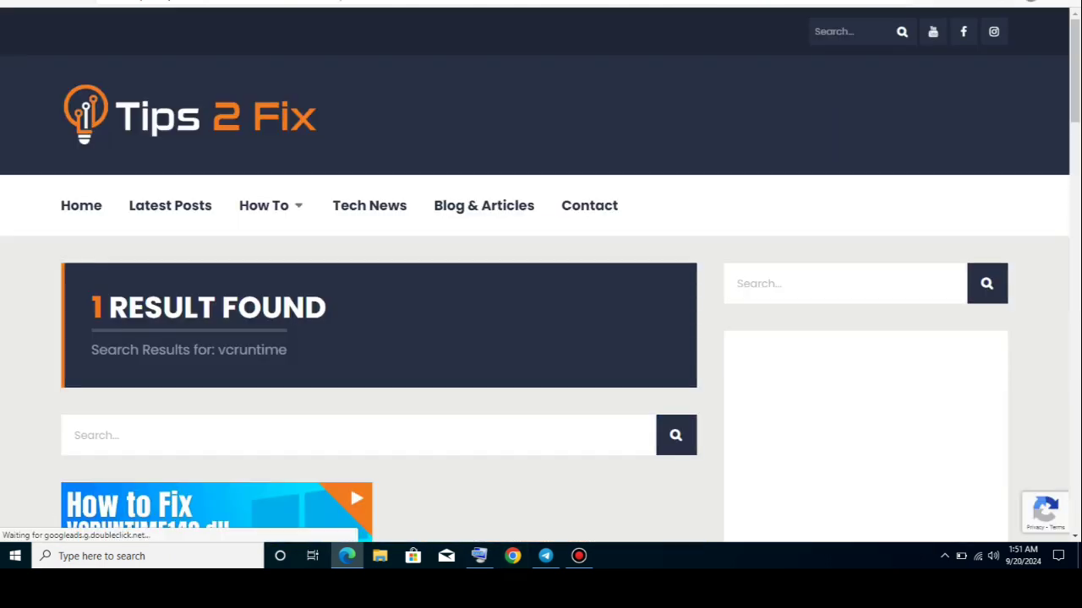
scroll(541, 279, "down", 2)
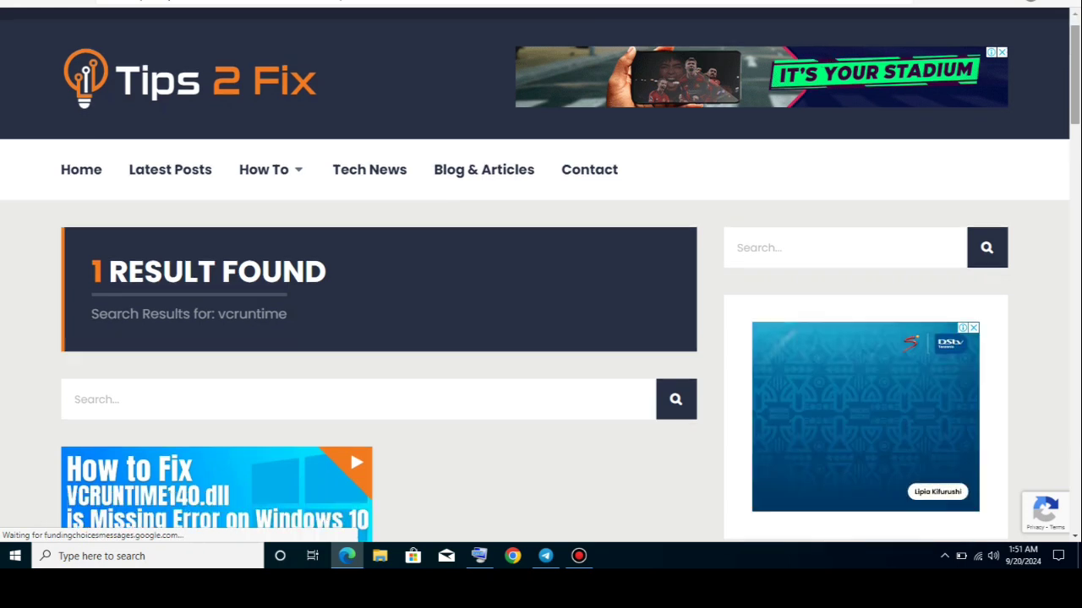
scroll(540, 279, "down", 5)
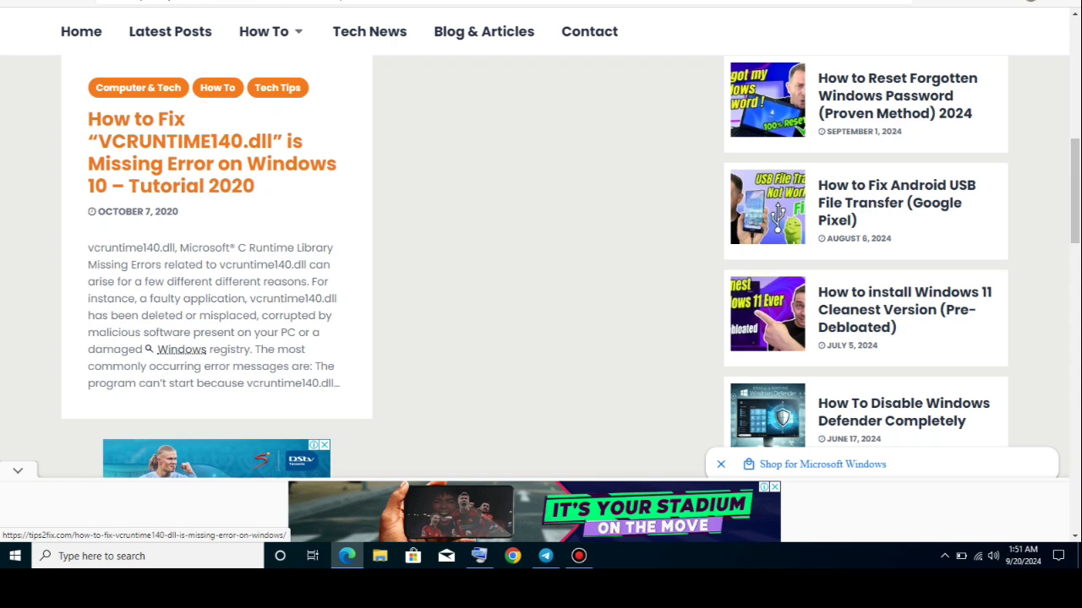
left_click(212, 153)
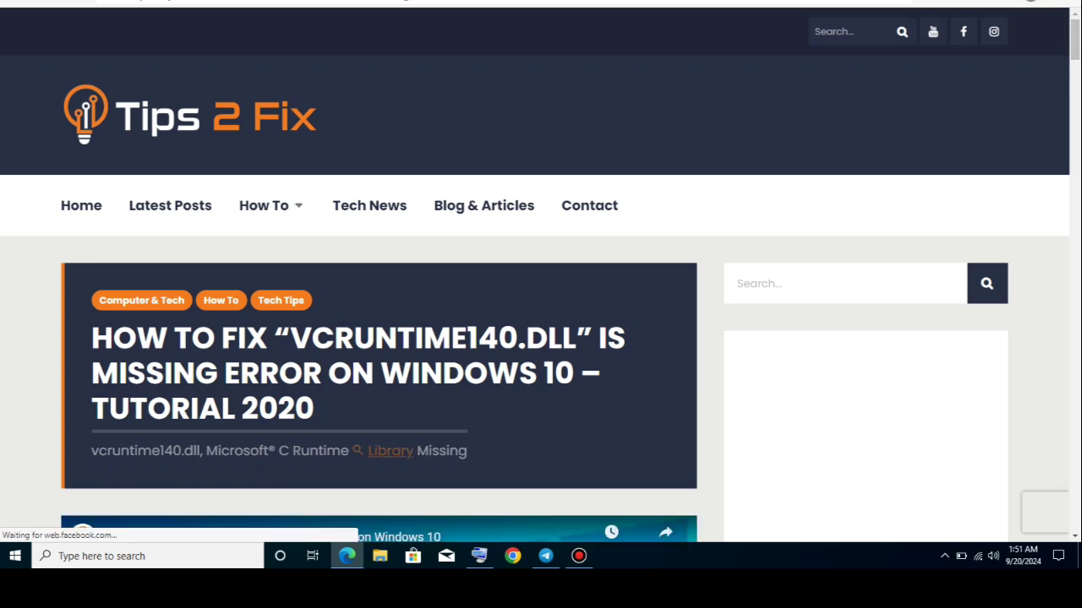
Read through the article's error descriptions and Steps 1 to 3 down to the vcruntime140.dll download links.
scroll(540, 276, "down", 4)
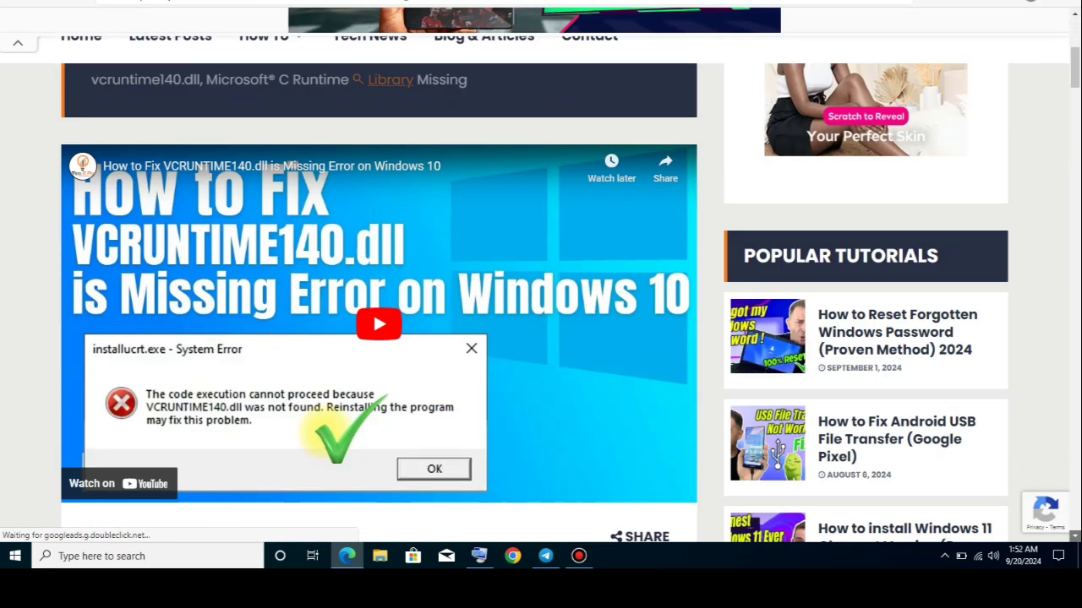
scroll(541, 275, "down", 7)
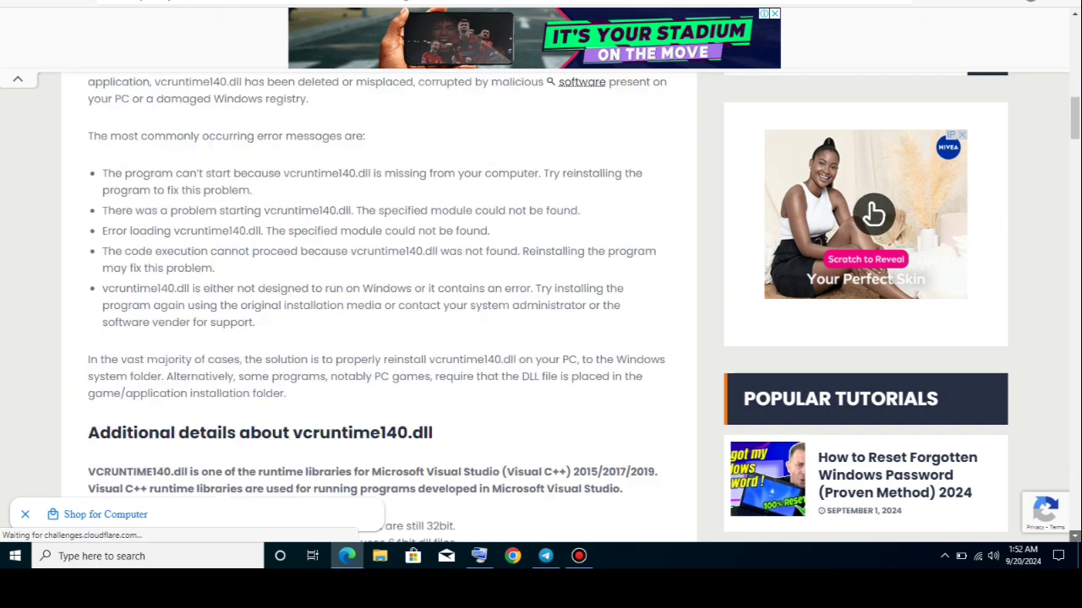
scroll(540, 276, "down", 5)
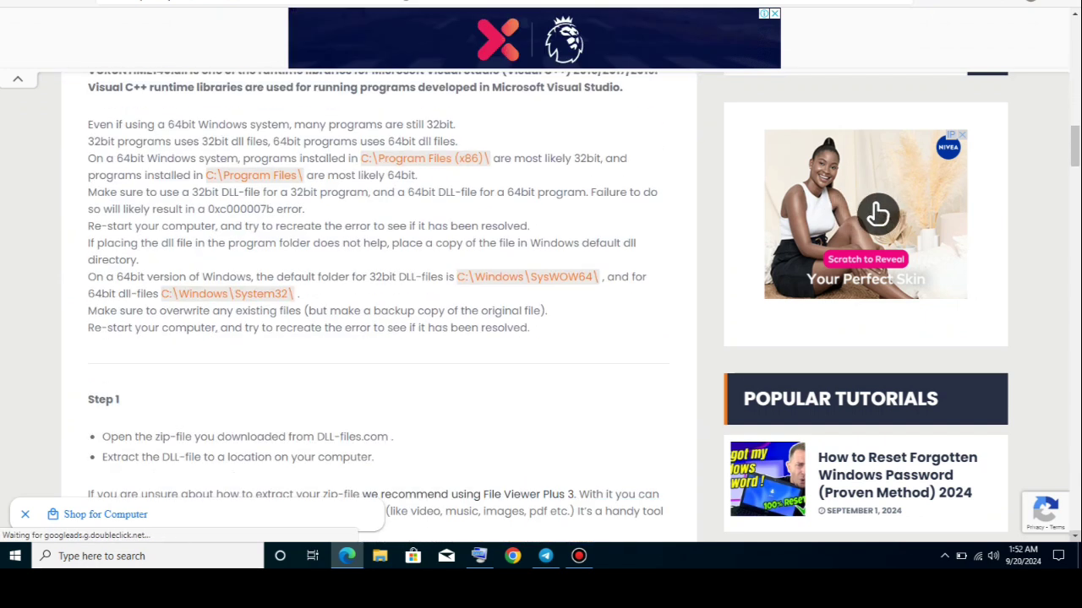
scroll(540, 276, "down", 6)
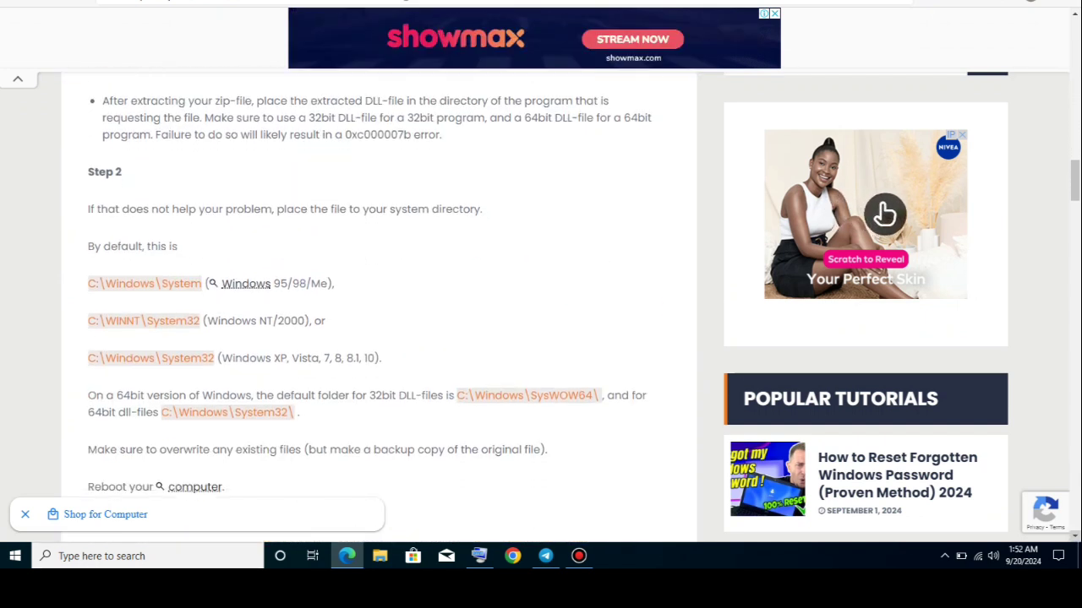
scroll(540, 276, "down", 1)
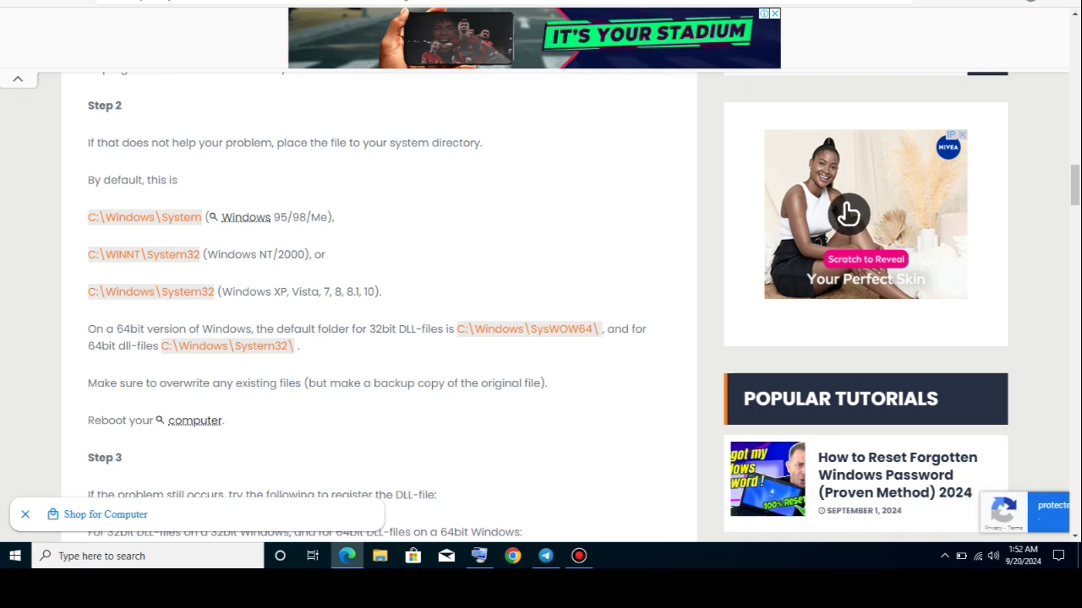
scroll(379, 305, "down", 4)
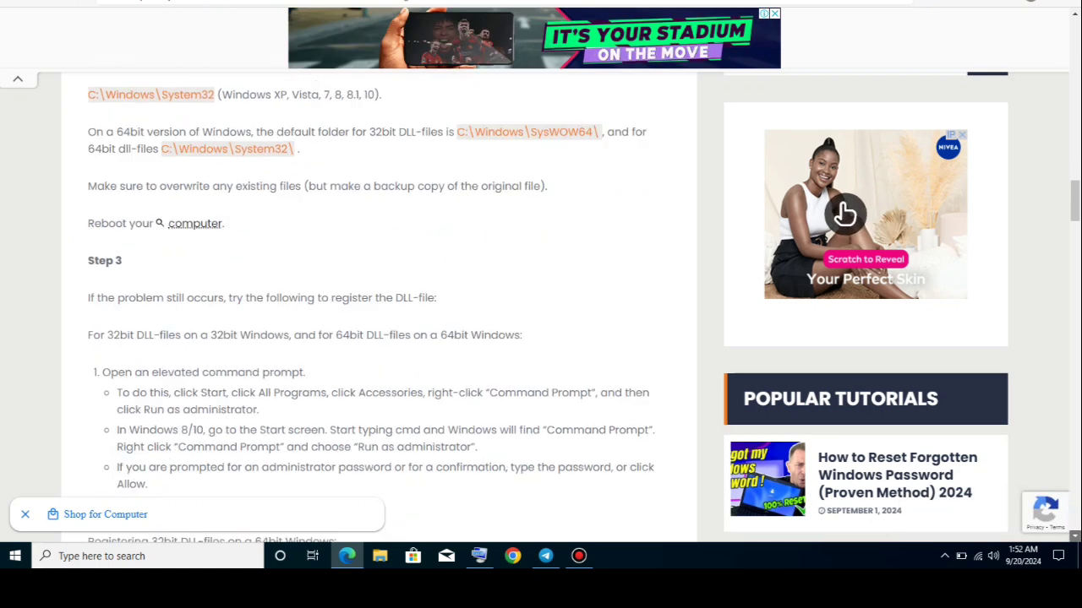
scroll(379, 304, "down", 8)
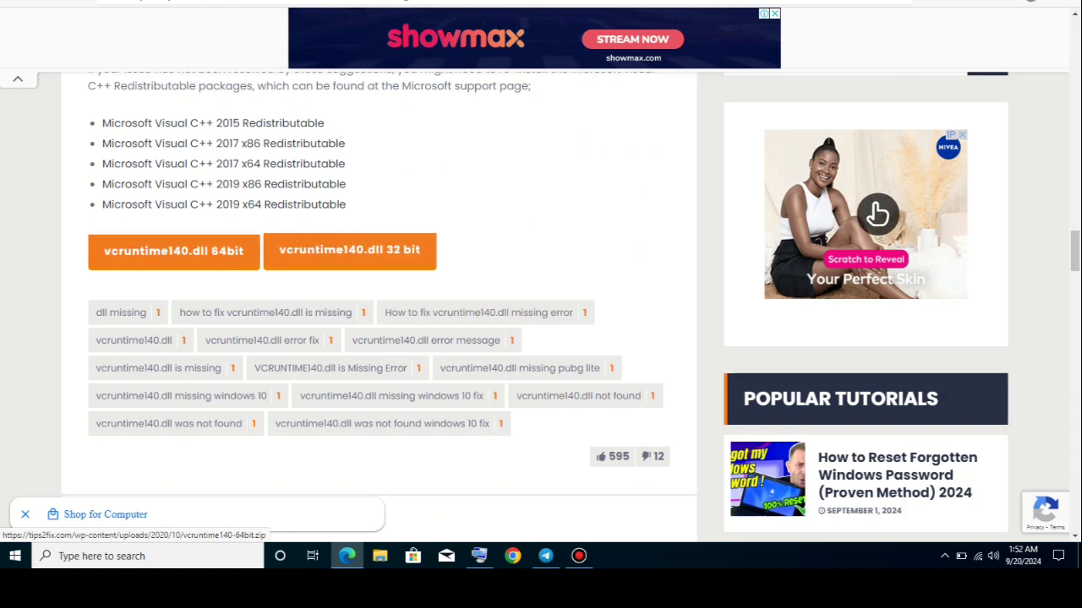
Download vcruntime140-64bit.zip and vcruntime140-32bit.zip to Downloads\Compressed, dismissing each download completion dialog.
left_click(173, 251)
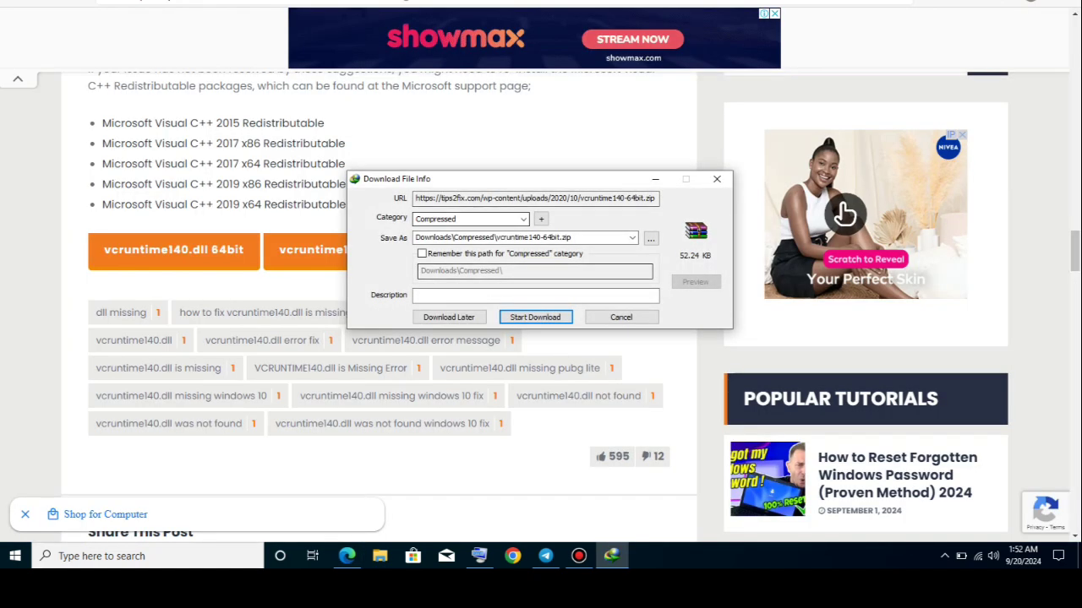
left_click(535, 317)
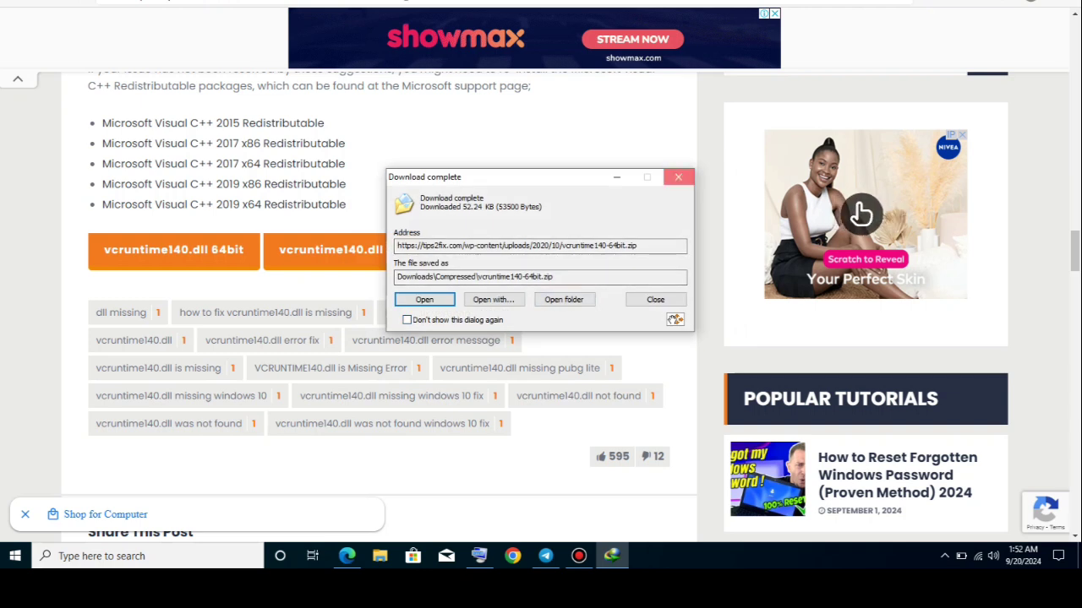
left_click(678, 177)
left_click(331, 250)
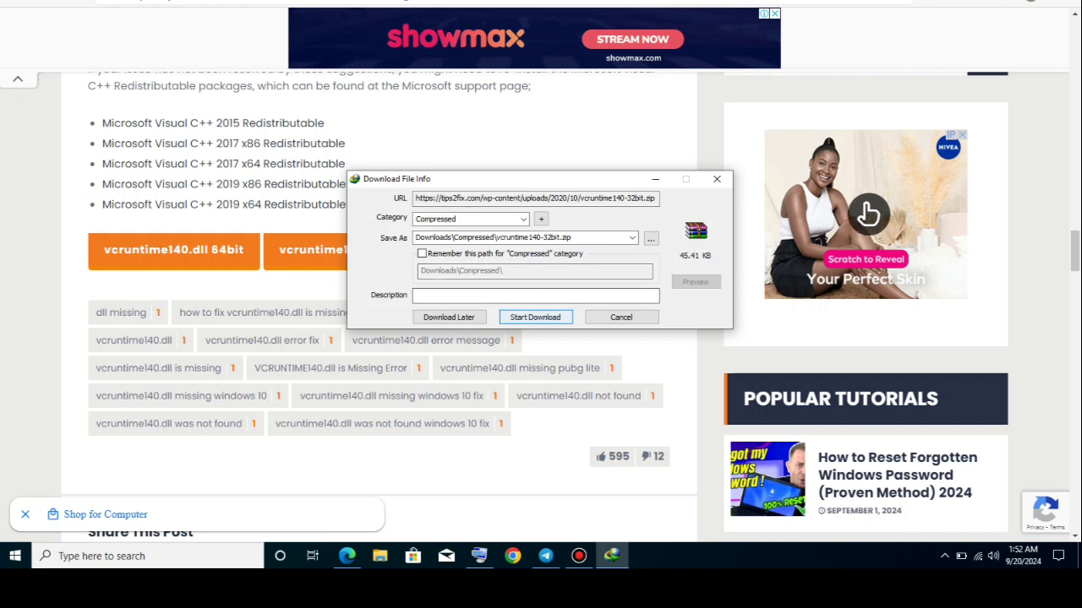
left_click(536, 317)
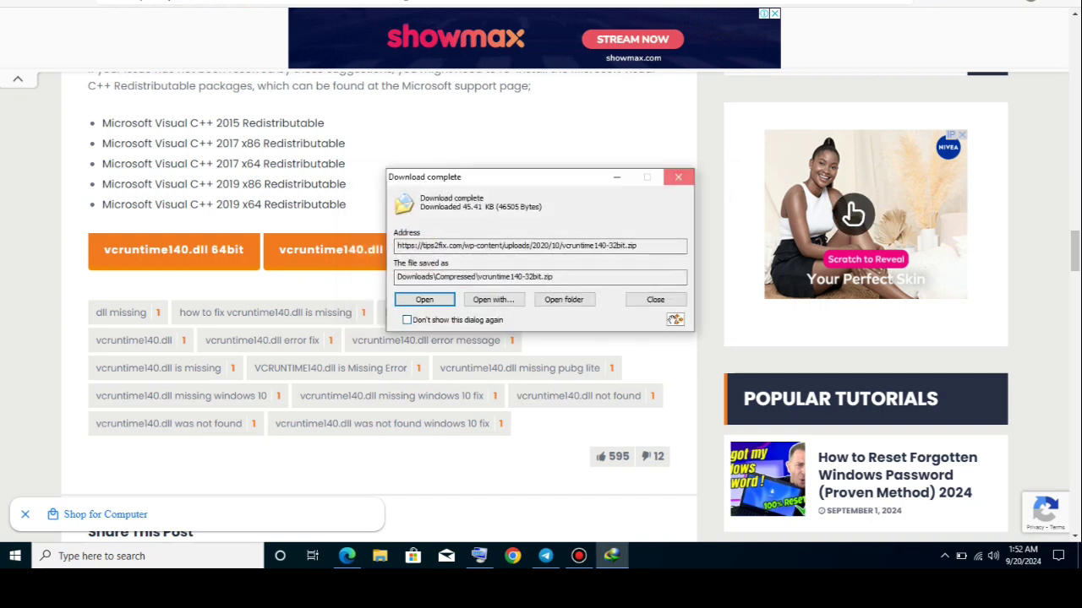
left_click(676, 178)
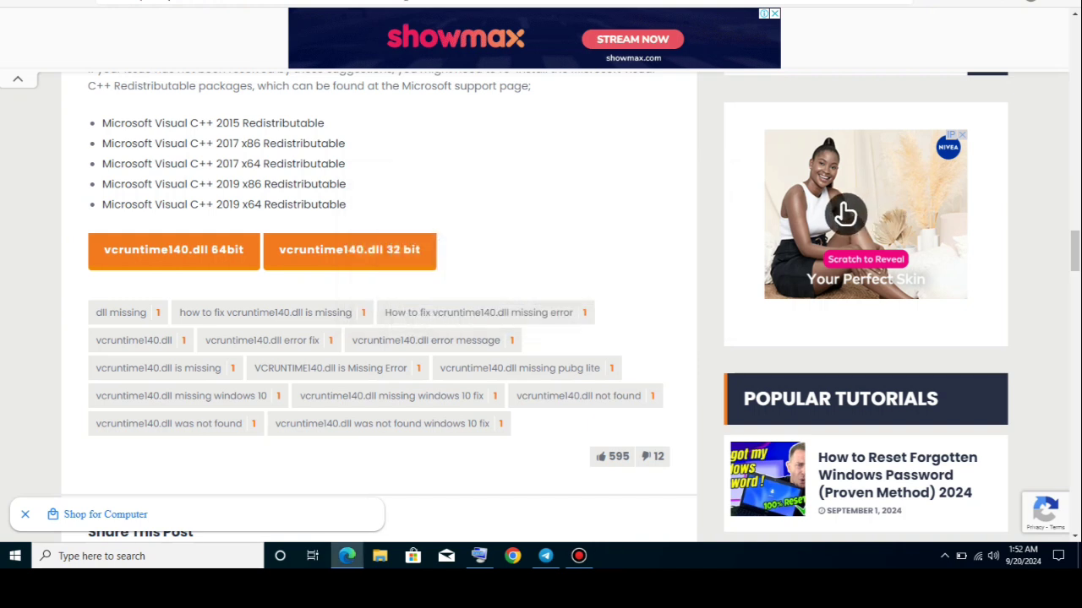
Return to the desktop and open the Compressed subfolder of Downloads from the user's profile folder.
scroll(378, 304, "up", 6)
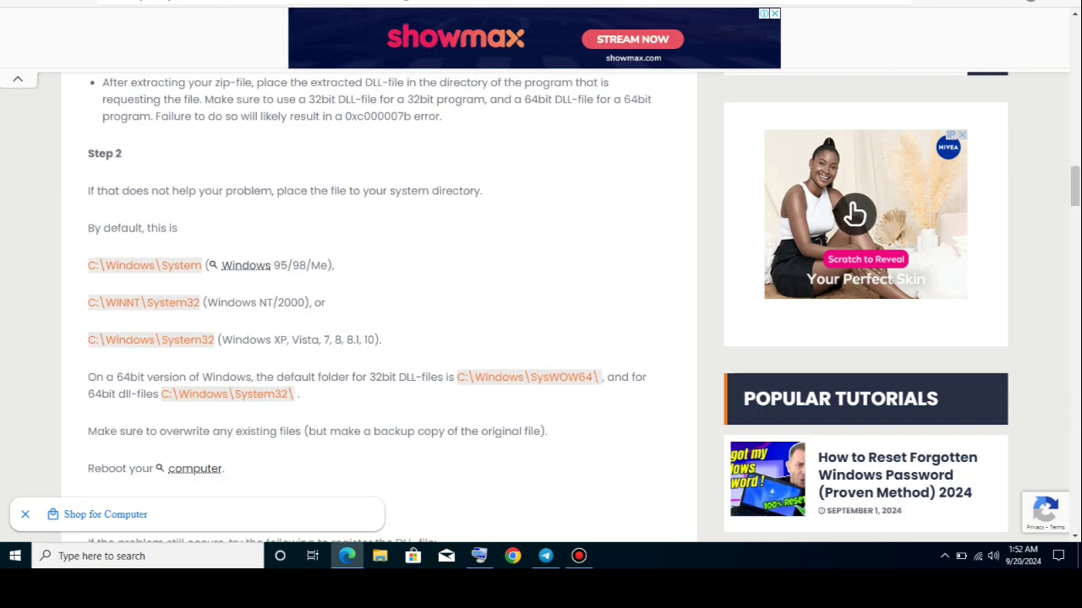
key("super+d")
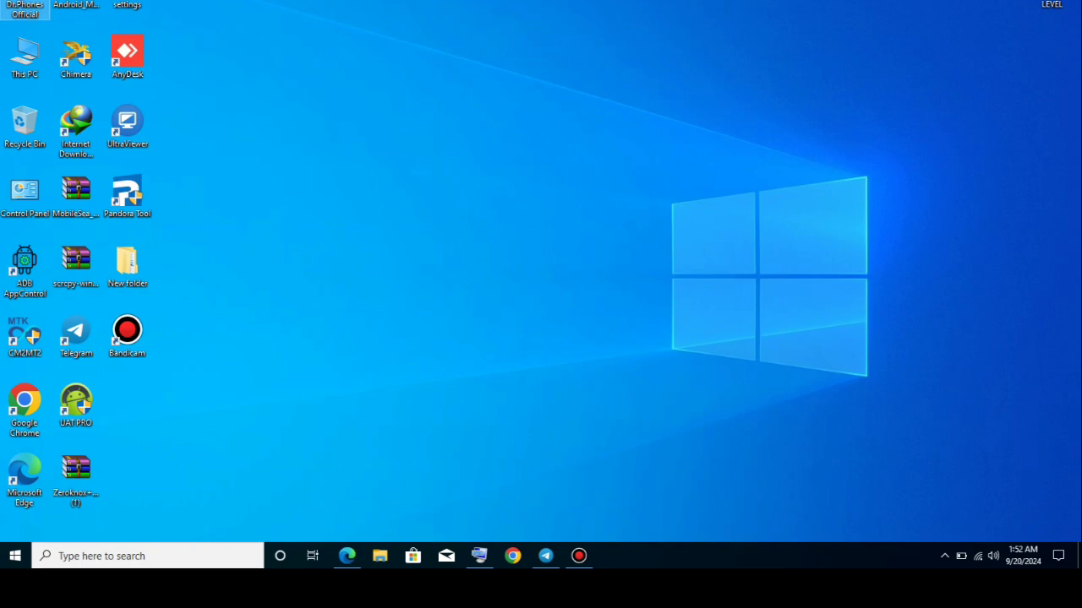
double_click(25, 8)
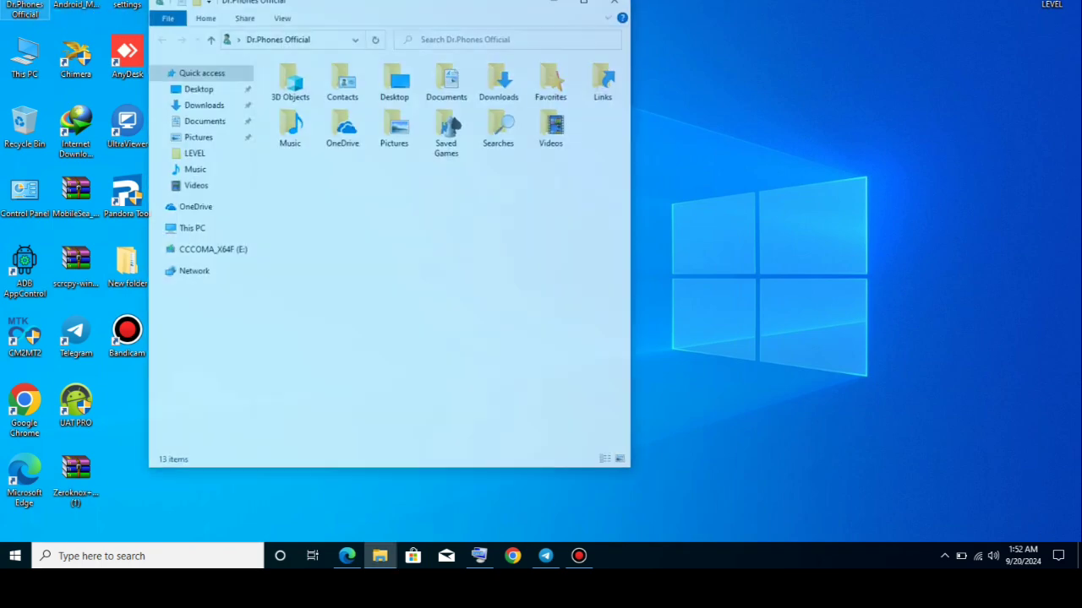
double_click(500, 82)
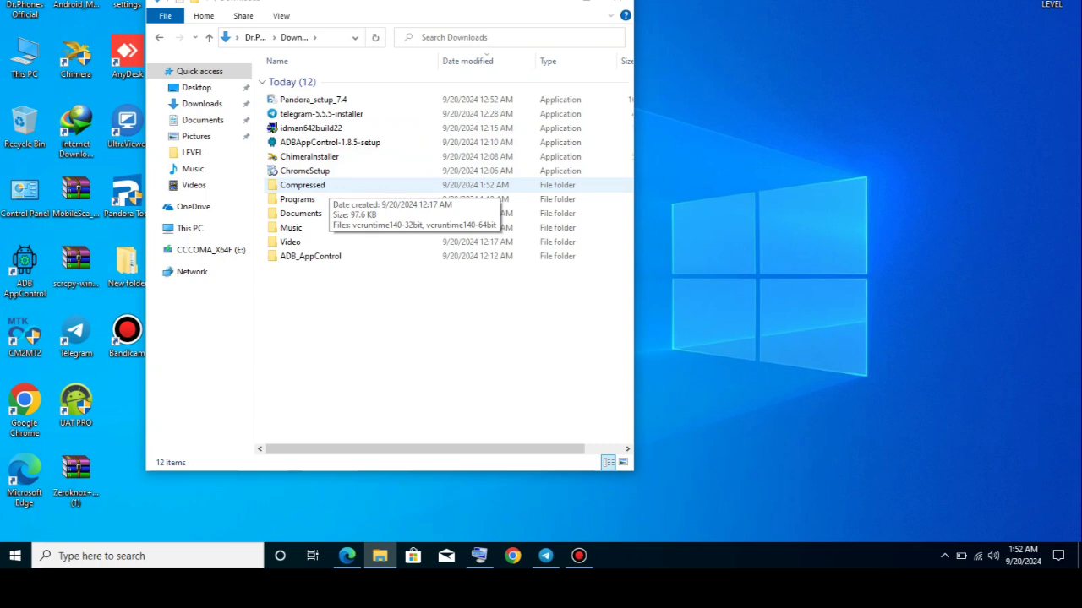
double_click(314, 185)
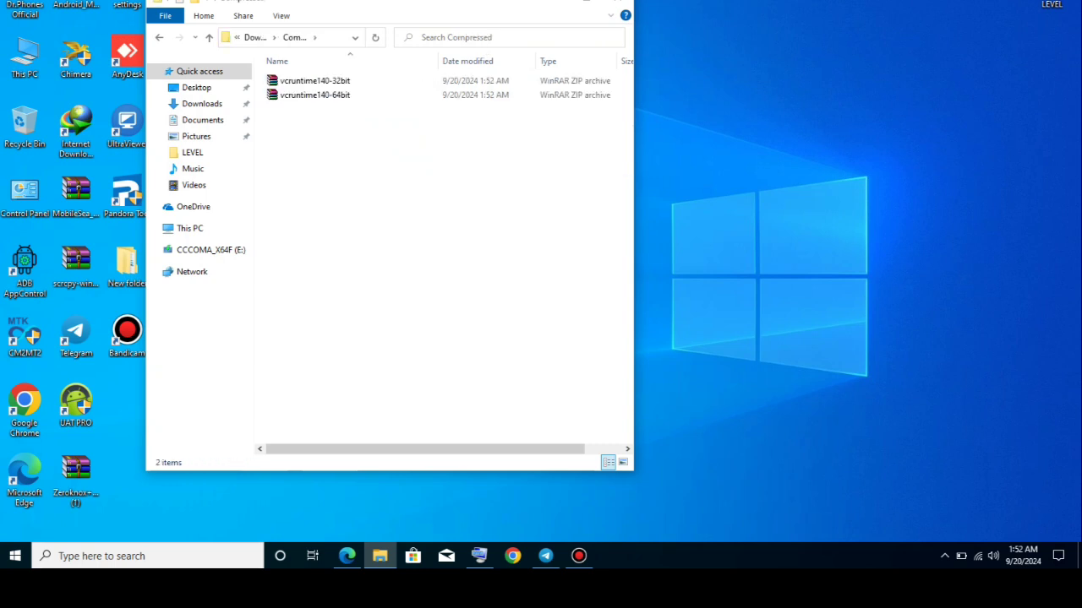
Move the vcruntime140-32bit and vcruntime140-64bit archives onto the desktop, close the folder window, and place them side by side.
left_click_drag(353, 117, 841, 169)
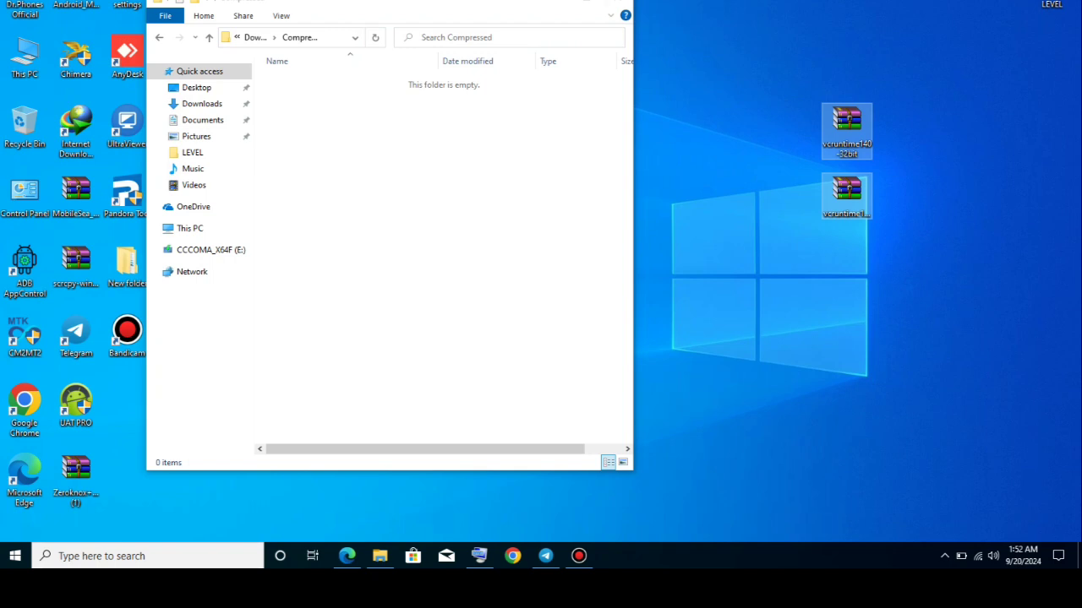
left_click(618, 4)
left_click(618, 6)
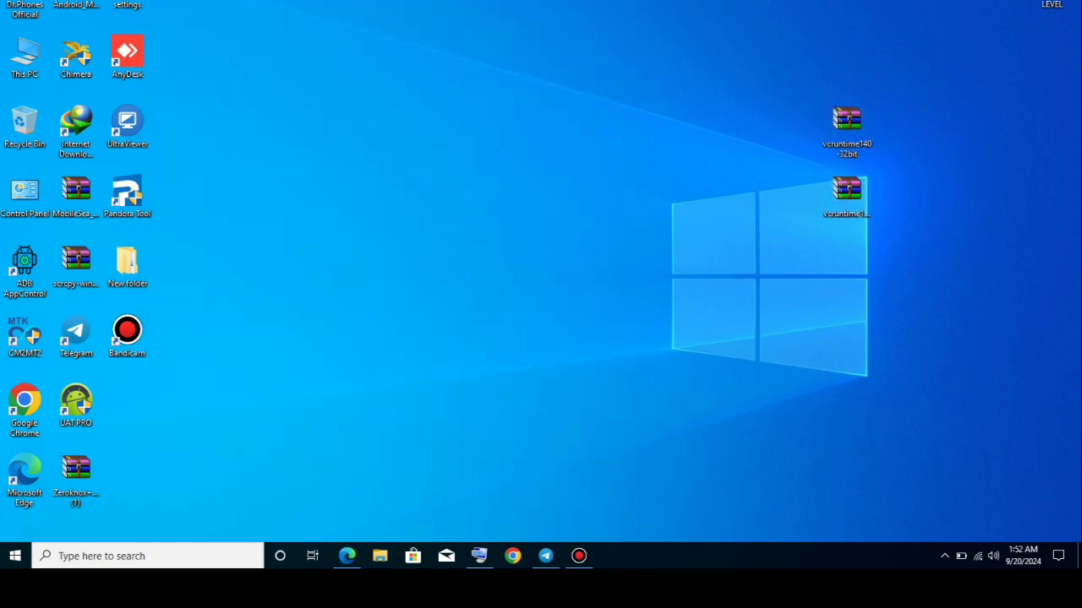
left_click_drag(846, 120, 642, 190)
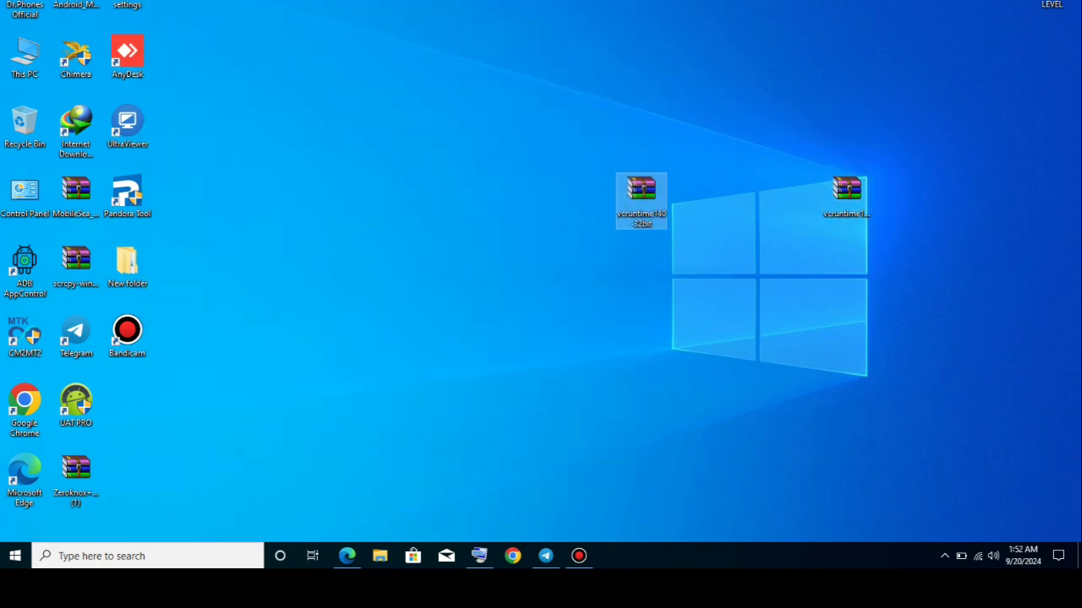
left_click_drag(847, 190, 744, 192)
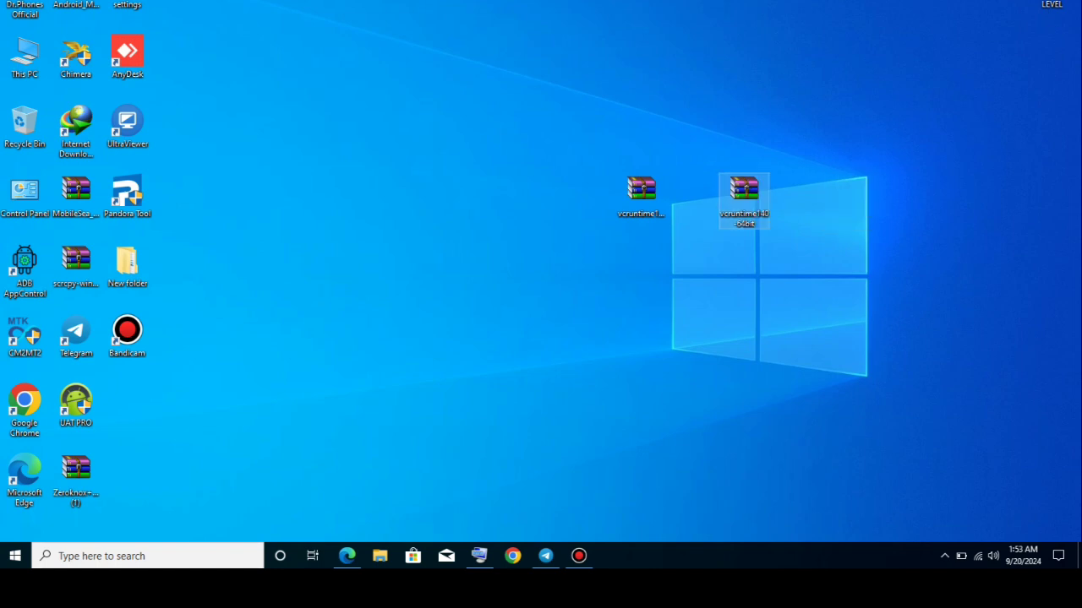
Extract the vcruntime140-32bit archive to its own desktop folder and place that folder directly below the archive.
left_click(697, 227)
left_click(641, 196)
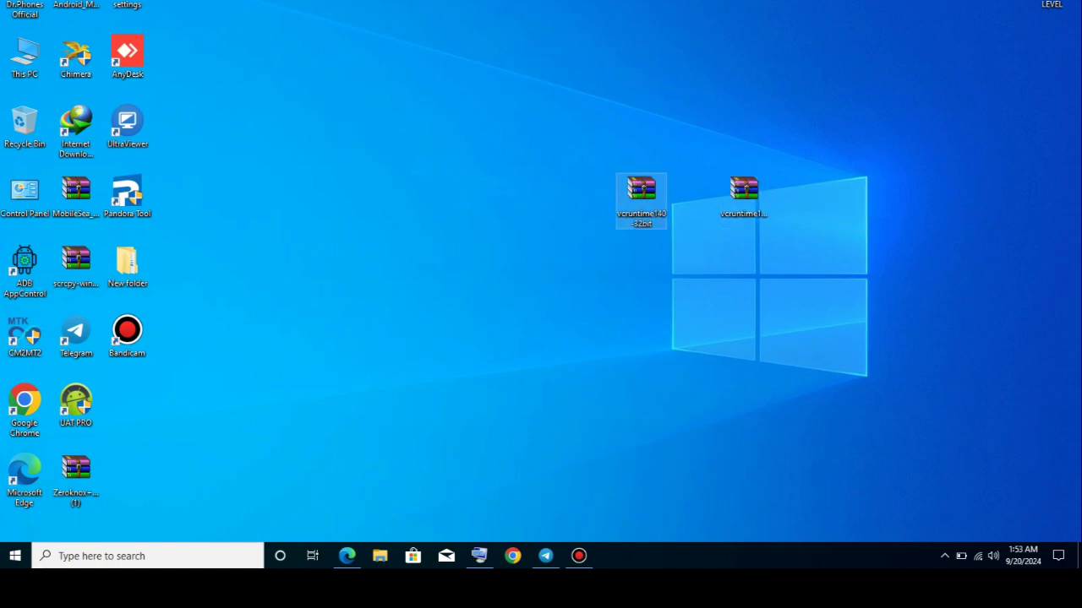
right_click(645, 198)
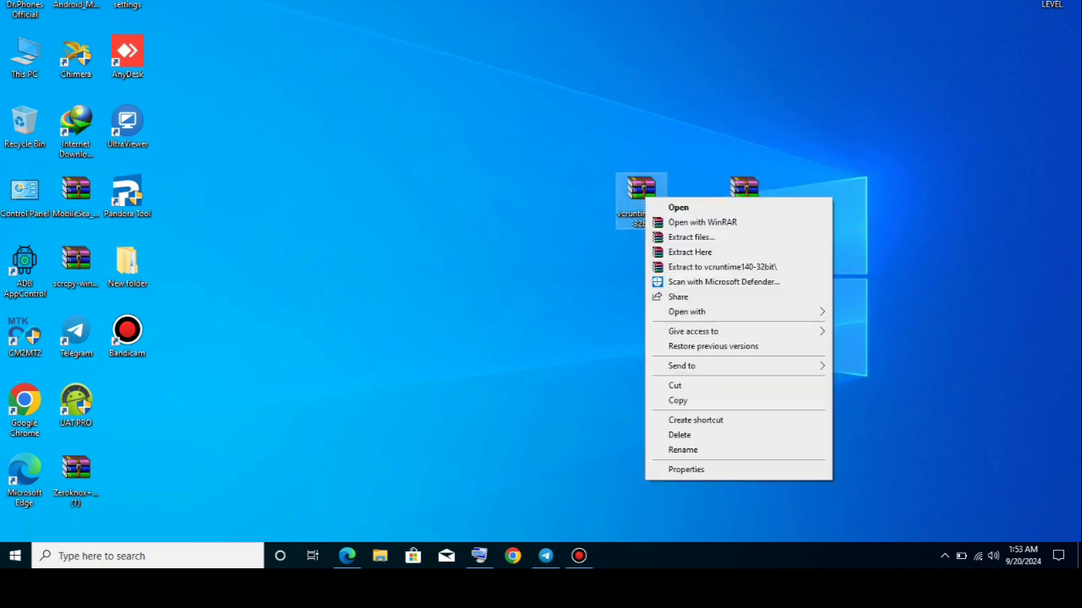
left_click(722, 267)
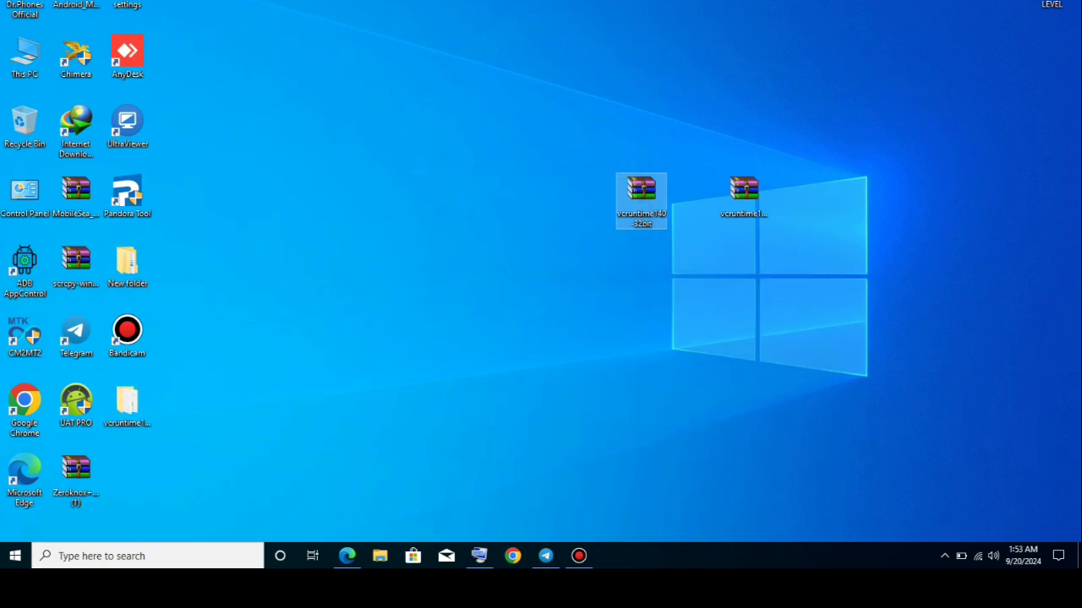
left_click_drag(127, 404, 640, 267)
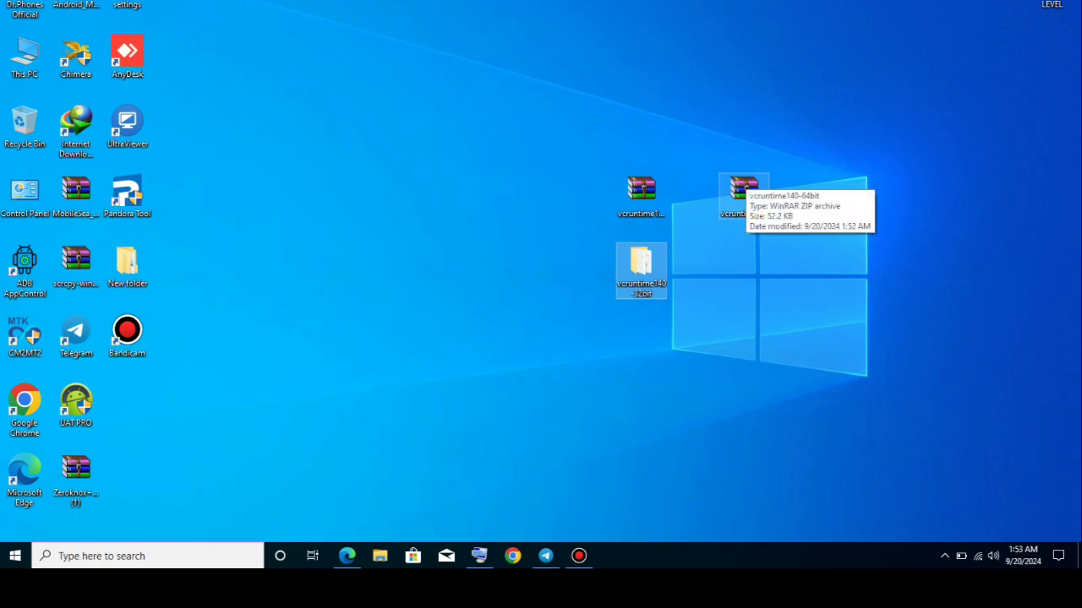
Extract the vcruntime140-64bit archive to its own desktop folder and place that folder directly below the archive.
right_click(743, 182)
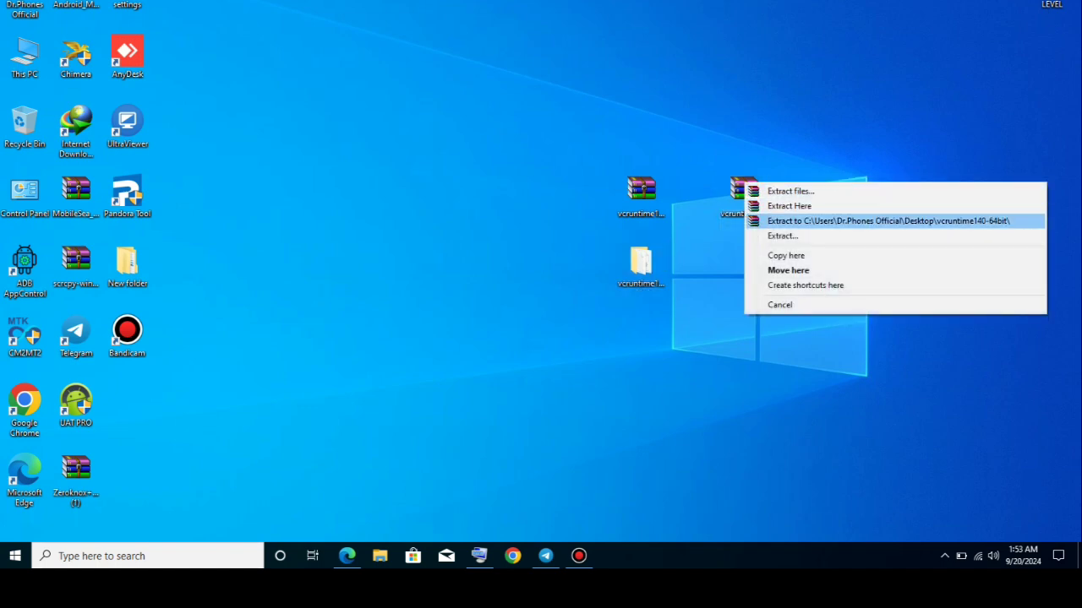
left_click(887, 221)
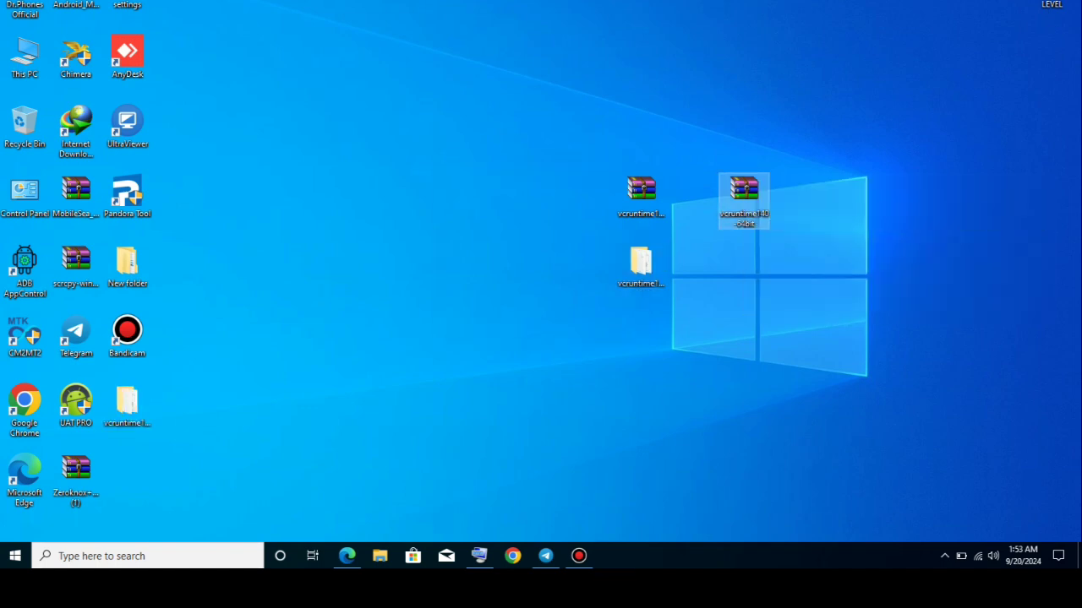
left_click(127, 404)
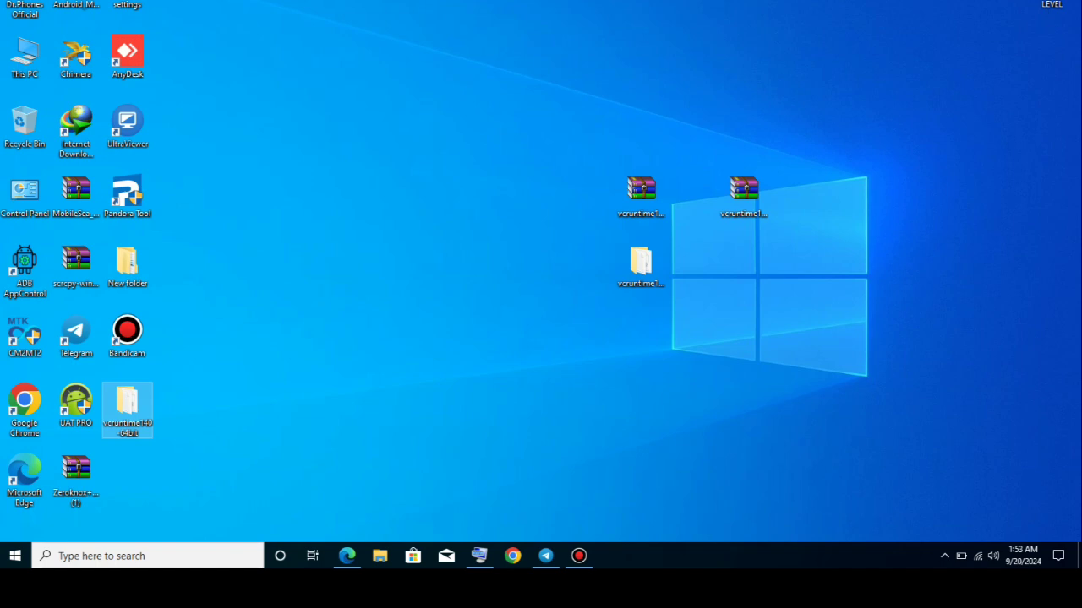
right_click(127, 404)
left_click(338, 380)
left_click_drag(127, 404, 744, 269)
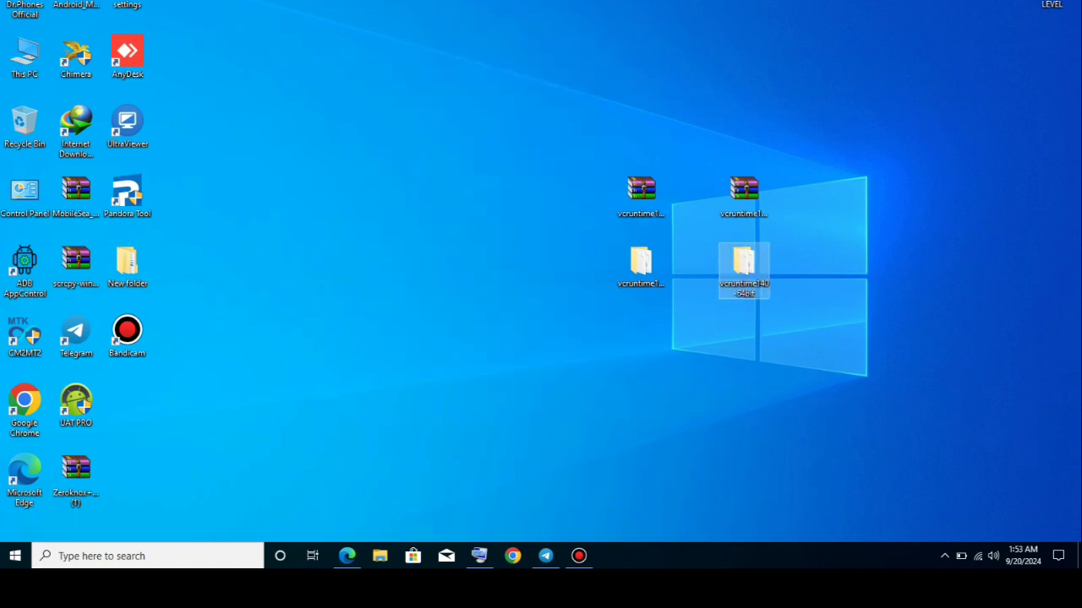
Delete both vcruntime140 archives from the desktop, keeping the two extracted folders.
left_click_drag(806, 221, 644, 175)
right_click(642, 194)
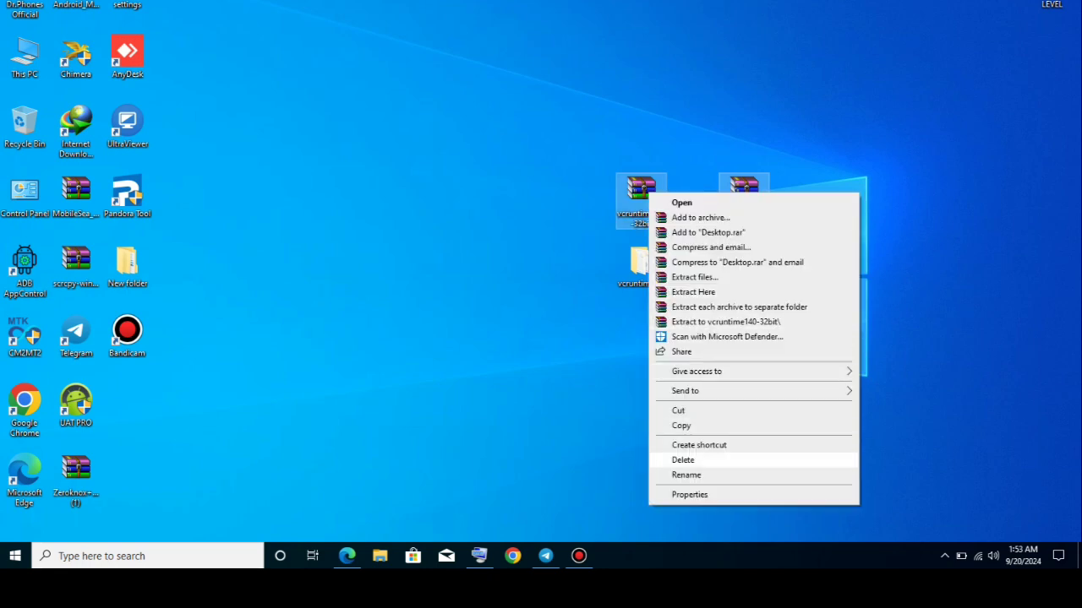
key("Return")
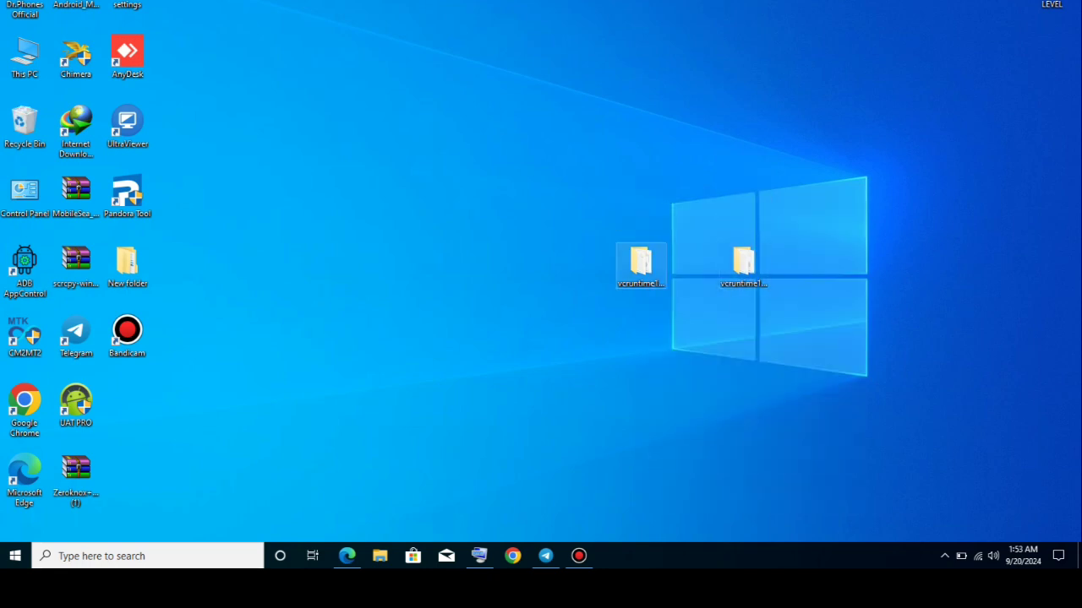
Place the vcruntime140-32bit folder right beside the 64-bit one, view its contents, and close its window.
left_click_drag(640, 264, 693, 263)
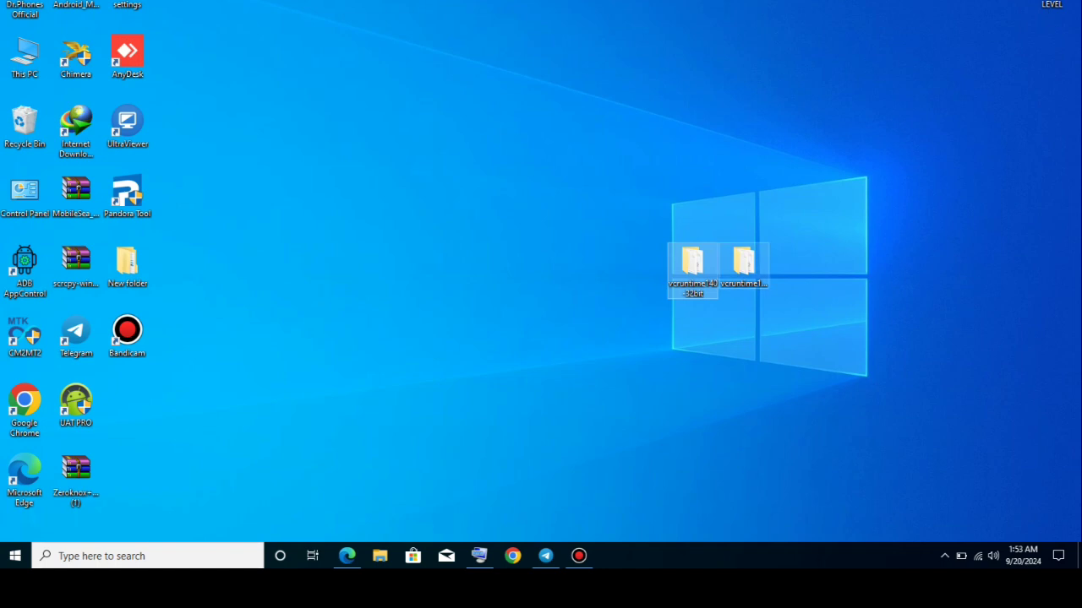
key("Return")
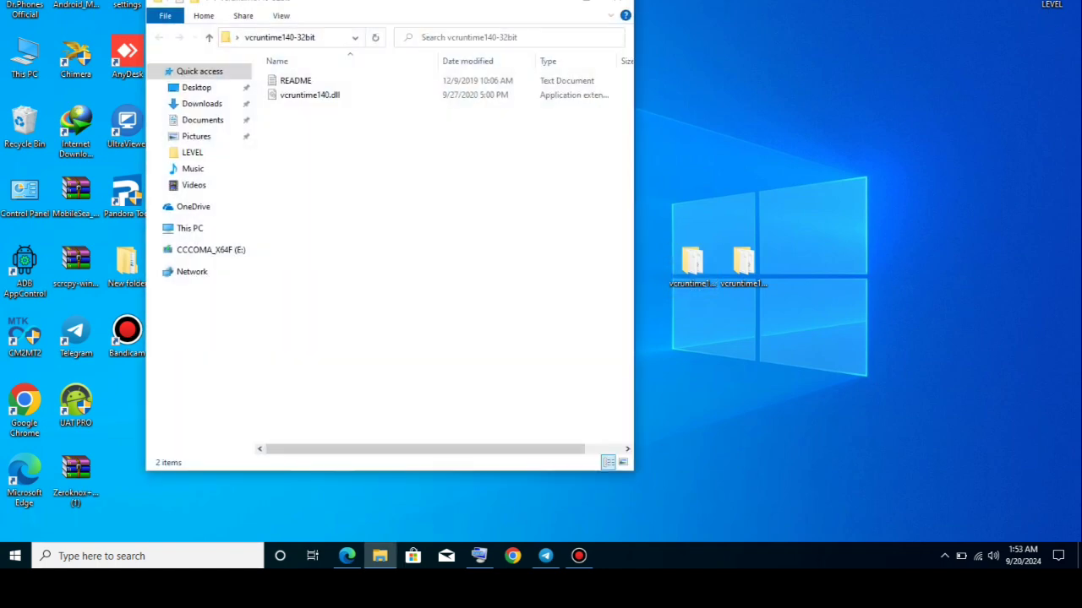
left_click(617, 4)
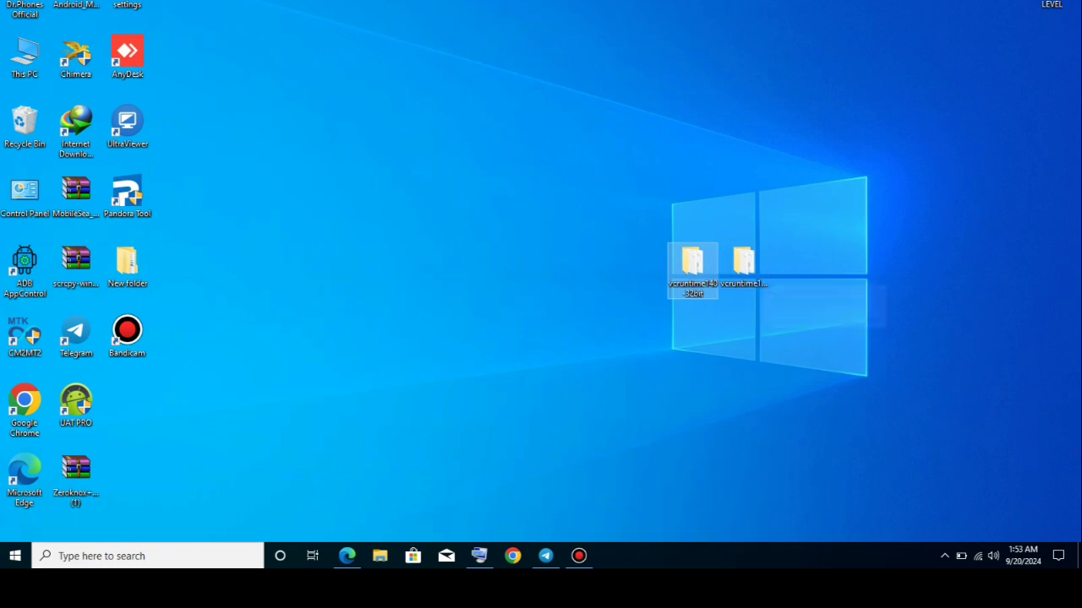
Open the SysWOW64 folder inside Windows on Local Disk (C:).
double_click(25, 53)
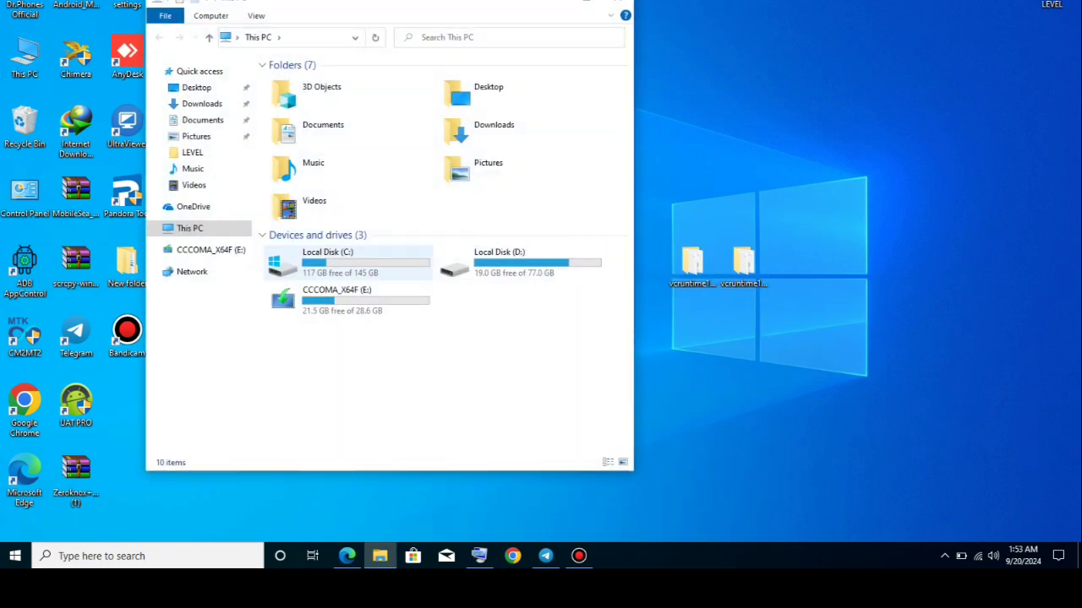
double_click(348, 263)
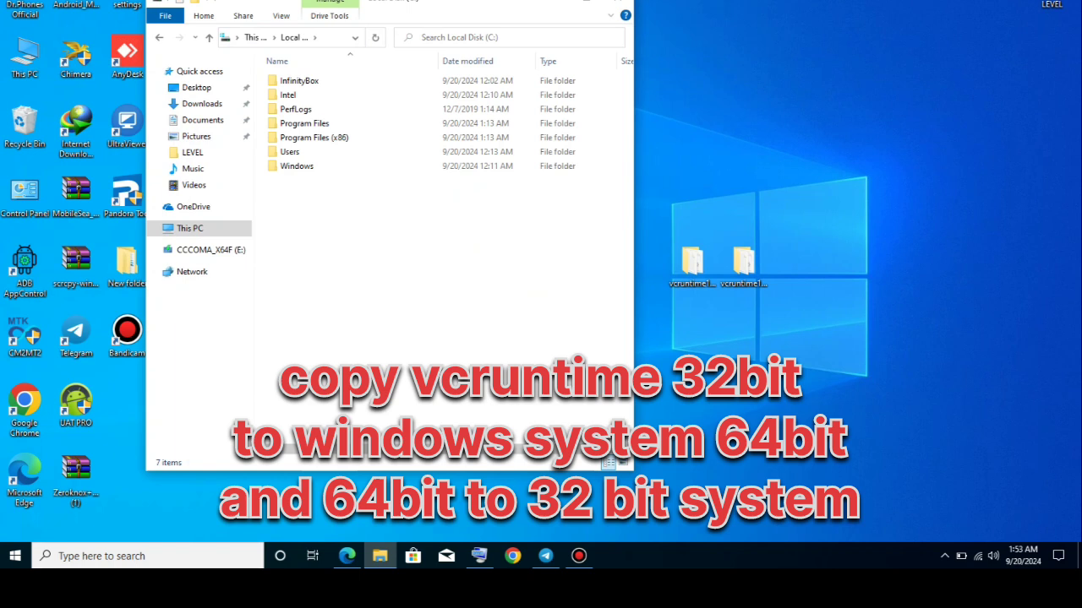
double_click(297, 167)
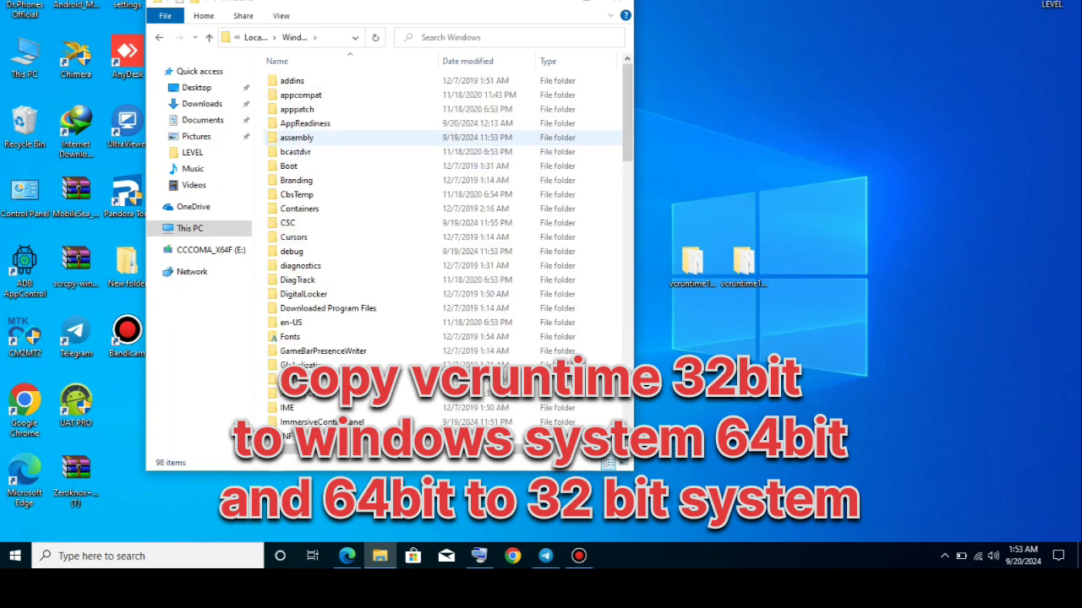
scroll(448, 254, "down", 5)
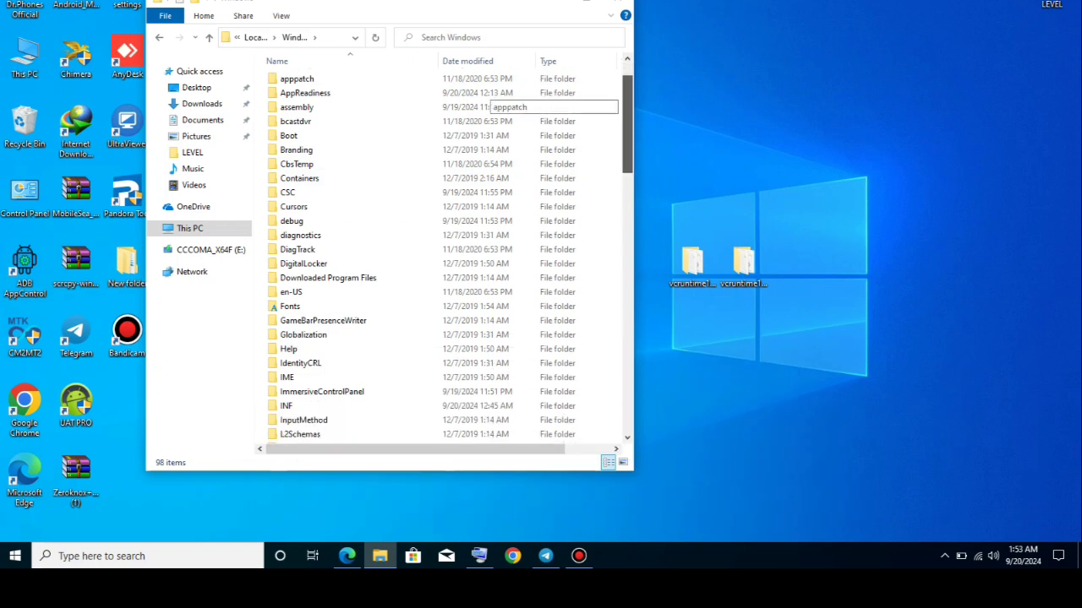
scroll(448, 254, "down", 4)
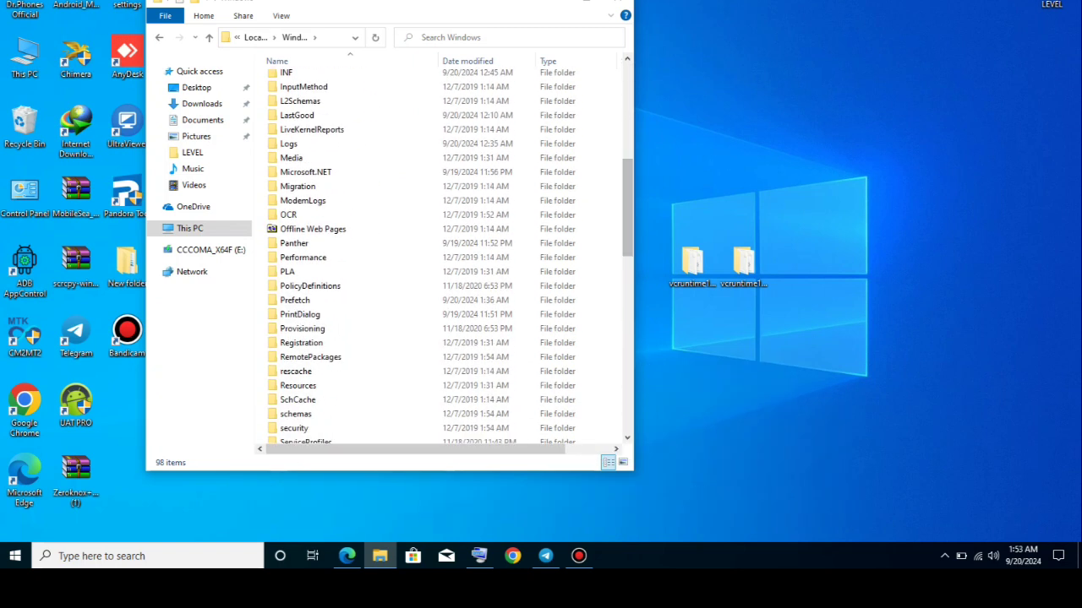
scroll(448, 254, "down", 4)
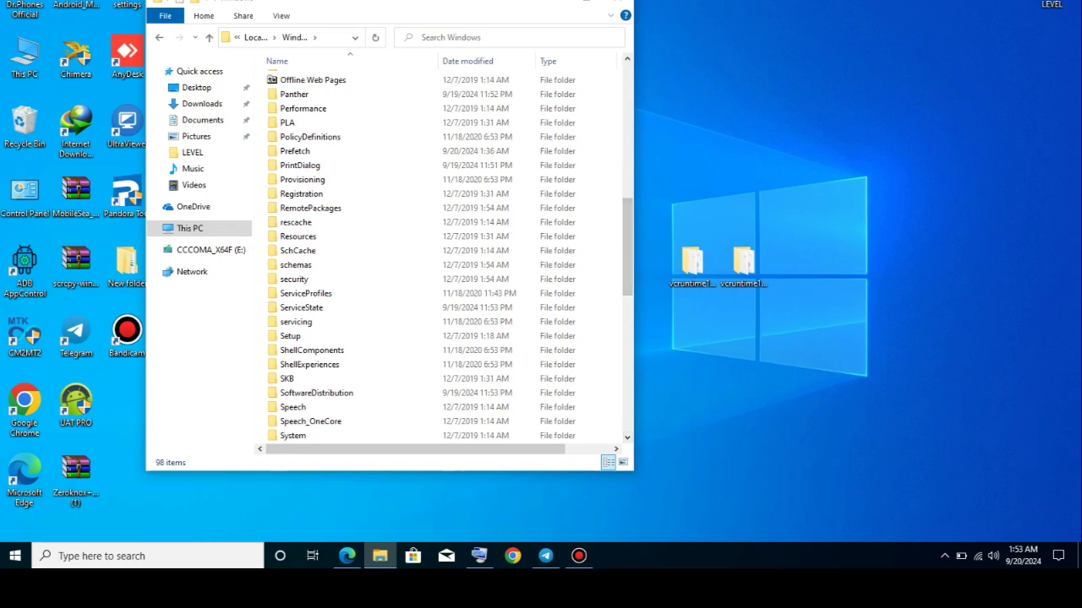
scroll(448, 254, "down", 4)
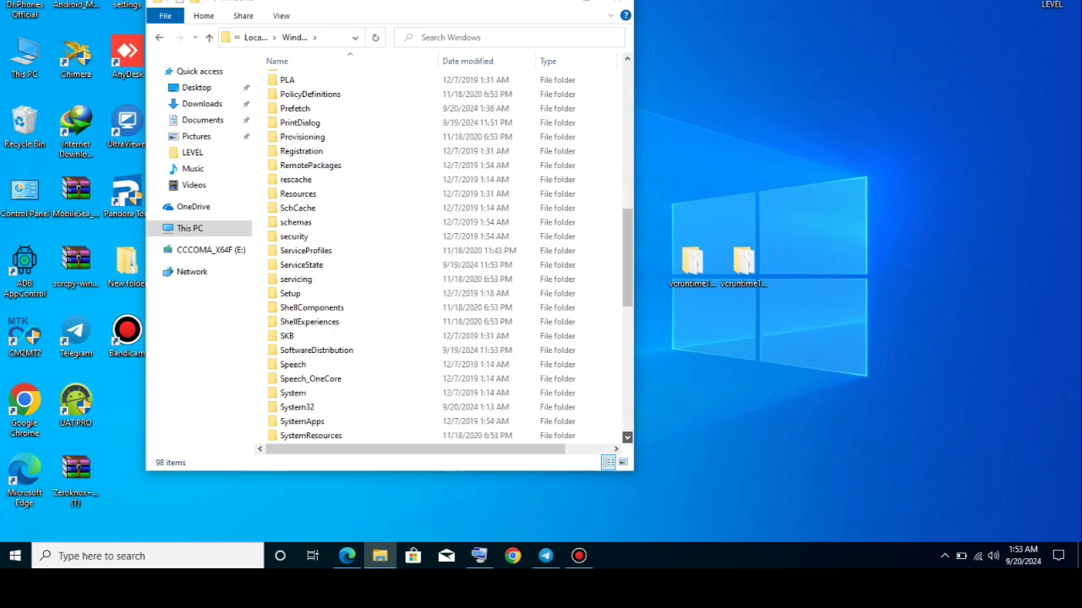
scroll(448, 254, "down", 1)
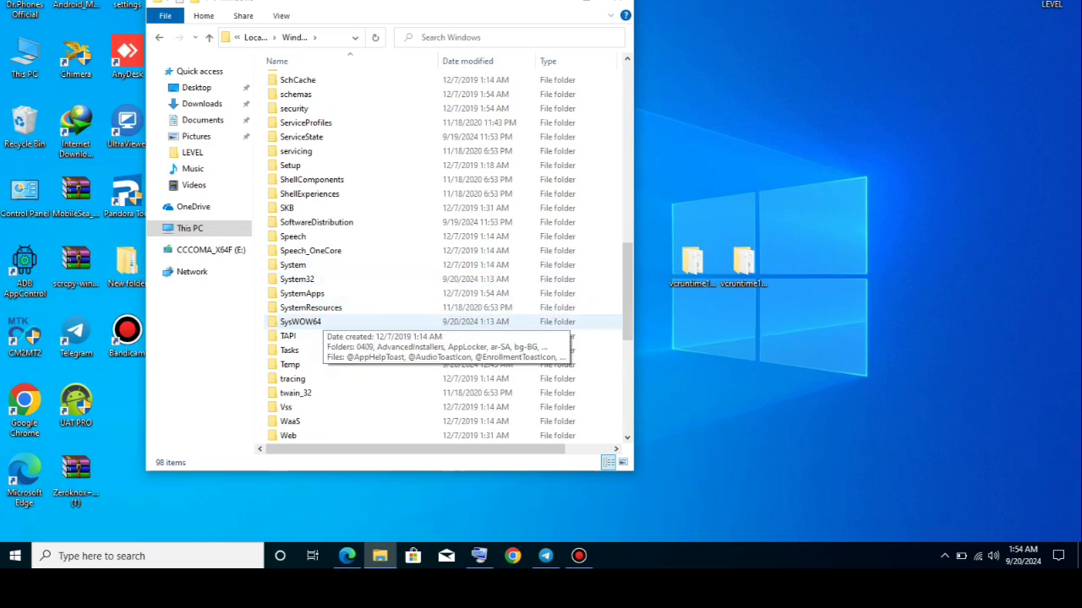
double_click(301, 322)
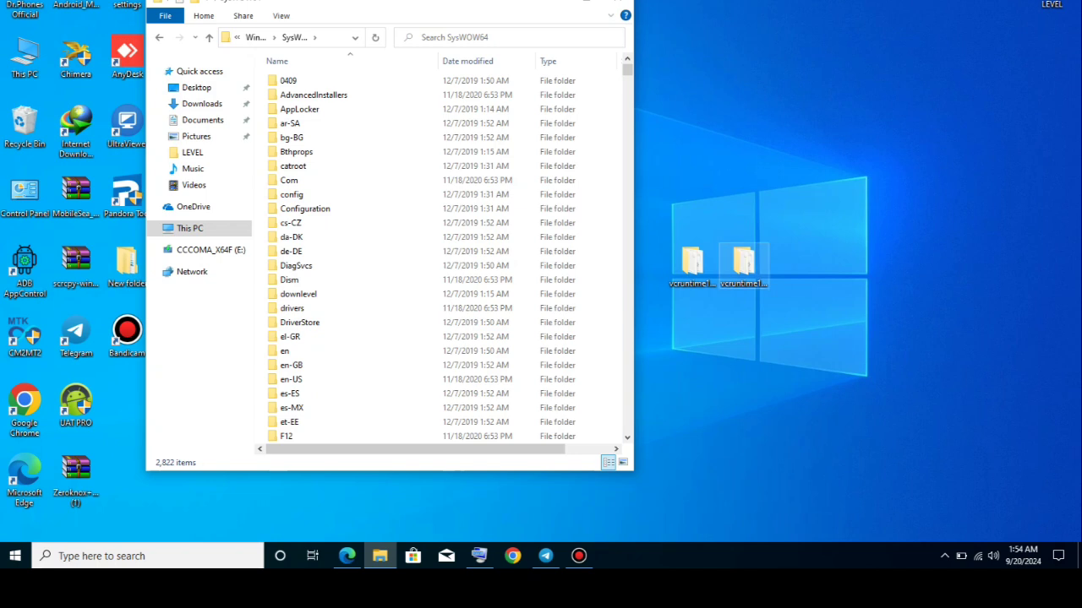
Open the desktop's vcruntime140-32bit folder, place its window beside the SysWOW64 window, and copy vcruntime140.dll.
left_click(693, 268)
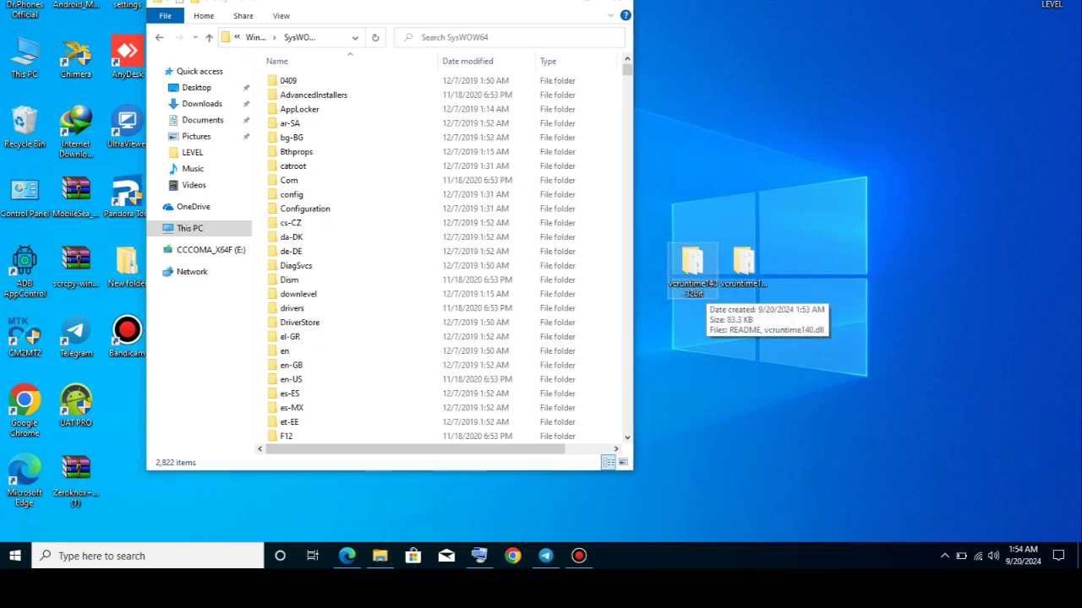
double_click(696, 270)
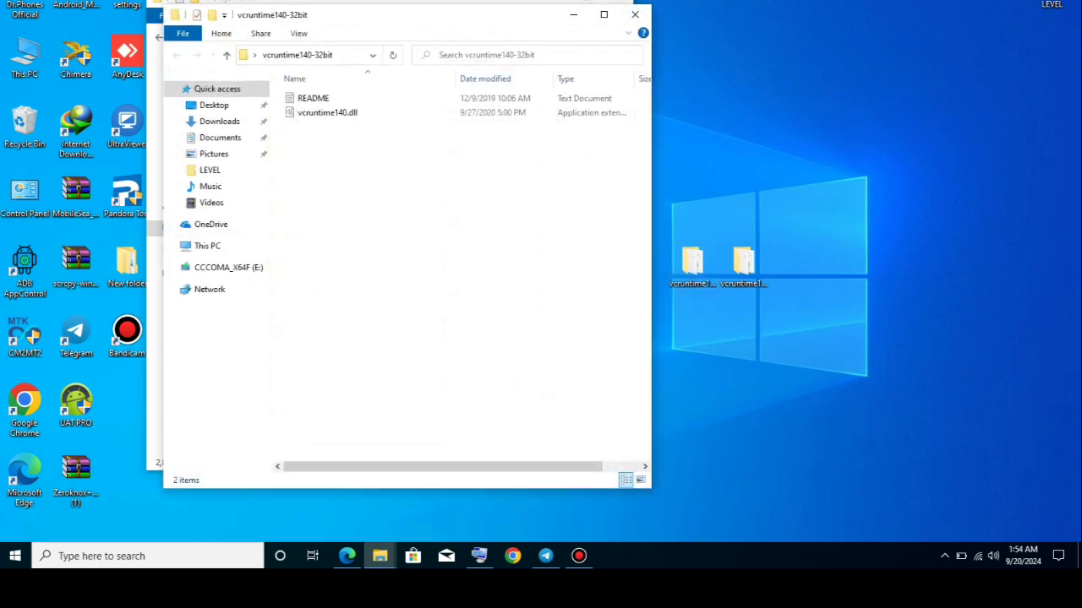
left_click_drag(667, 26, 807, 34)
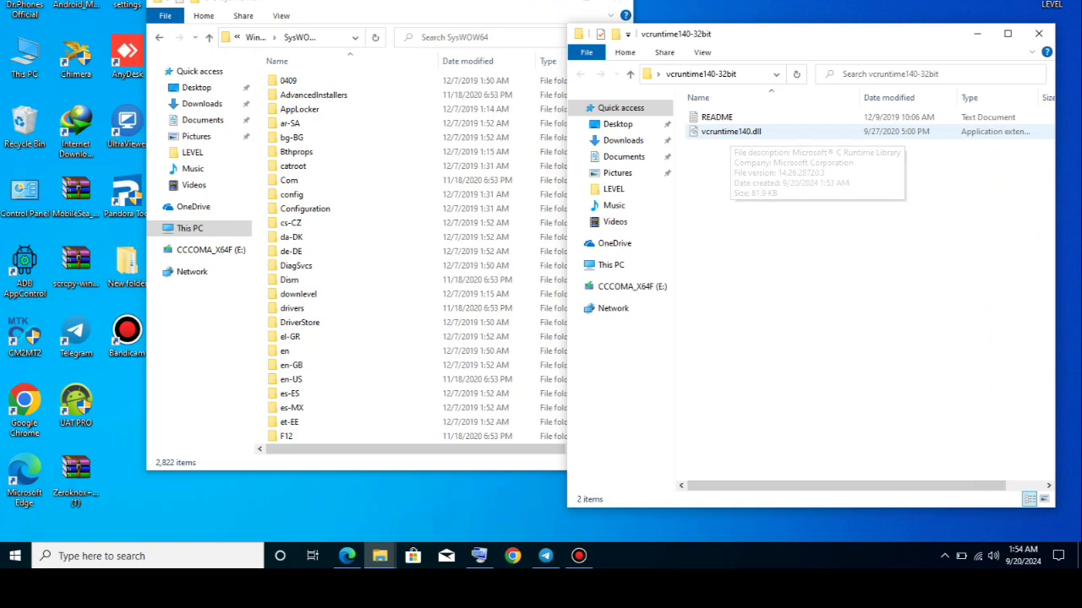
right_click(730, 133)
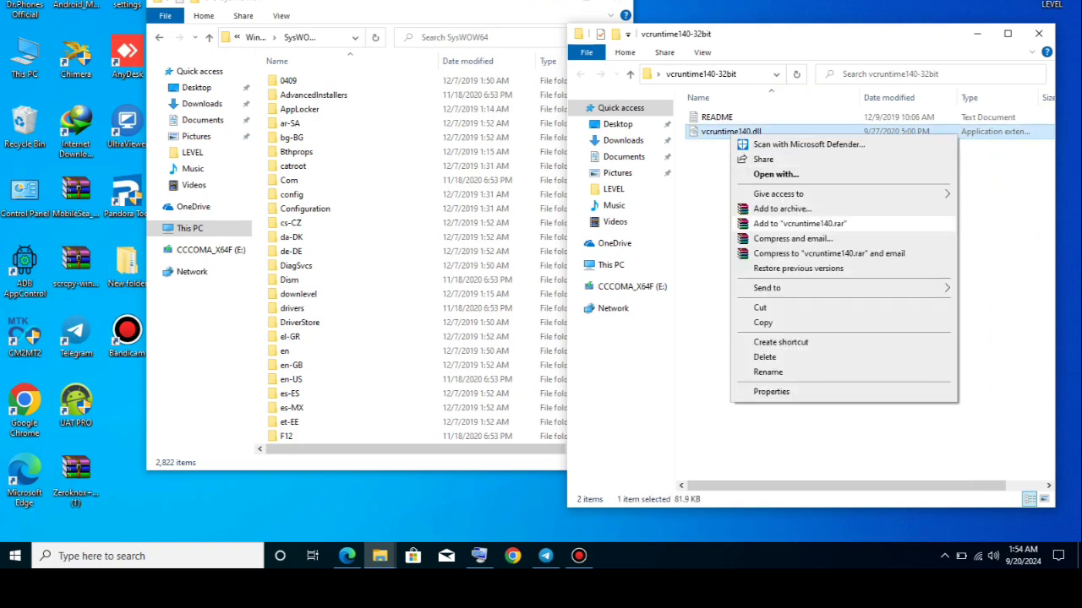
left_click(762, 323)
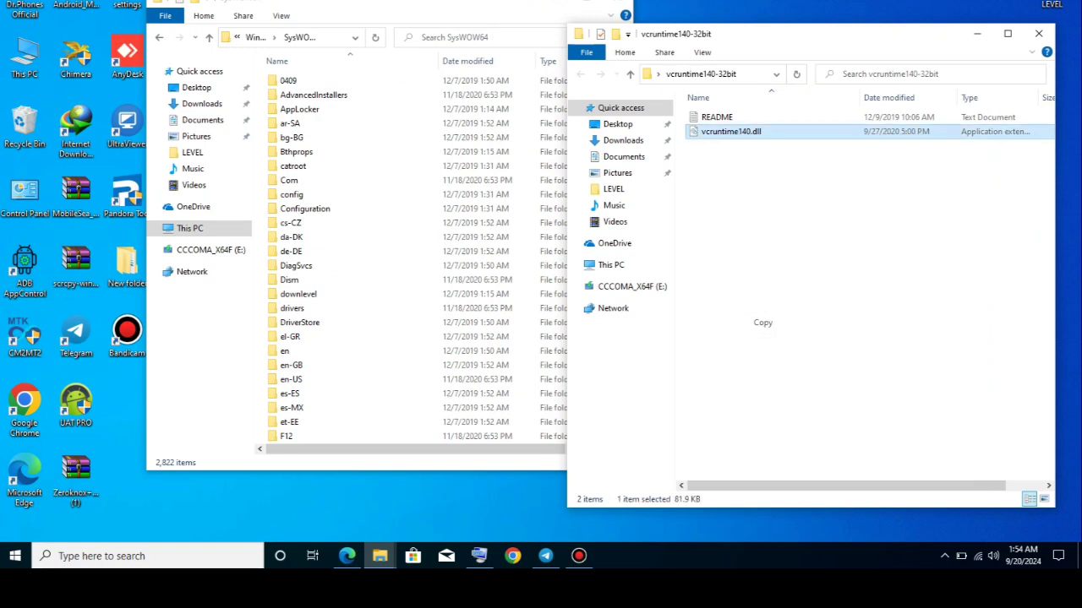
Paste vcruntime140.dll into SysWOW64 with administrator permission and close the vcruntime140-32bit window.
left_click(305, 208)
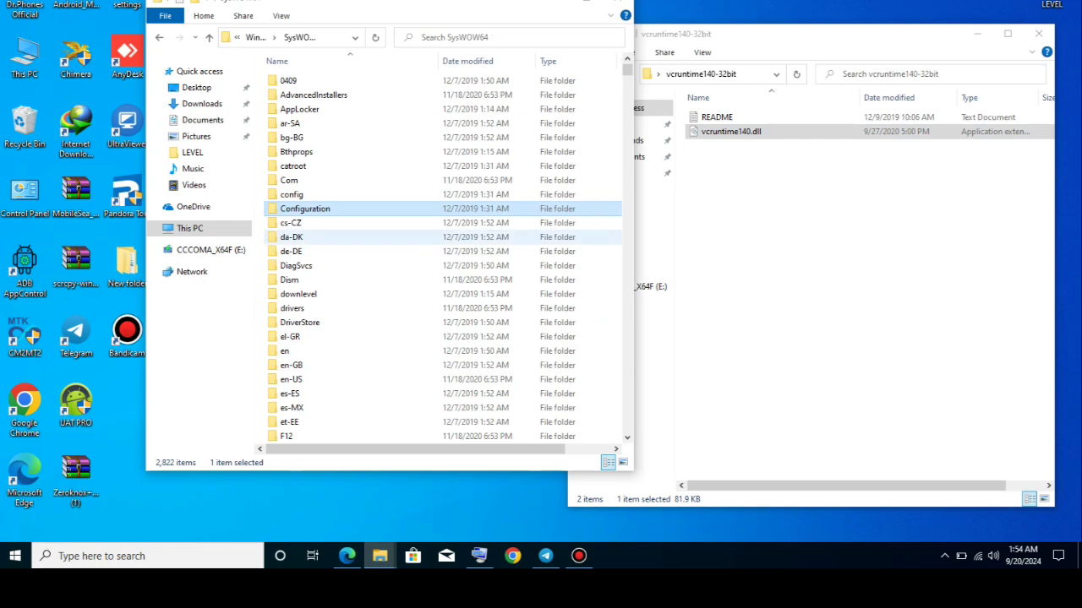
right_click(600, 236)
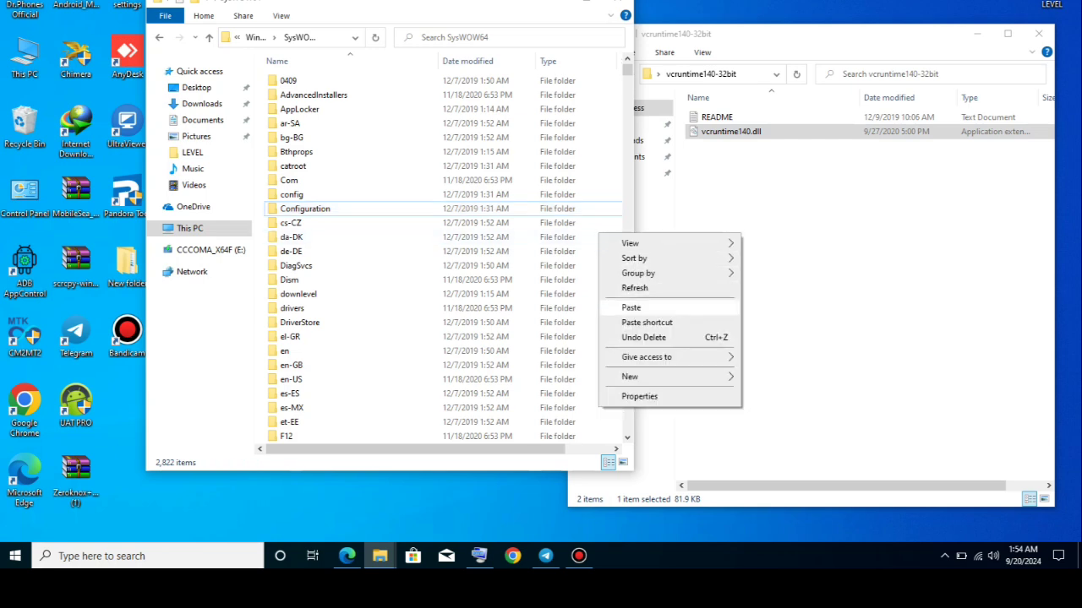
left_click(631, 307)
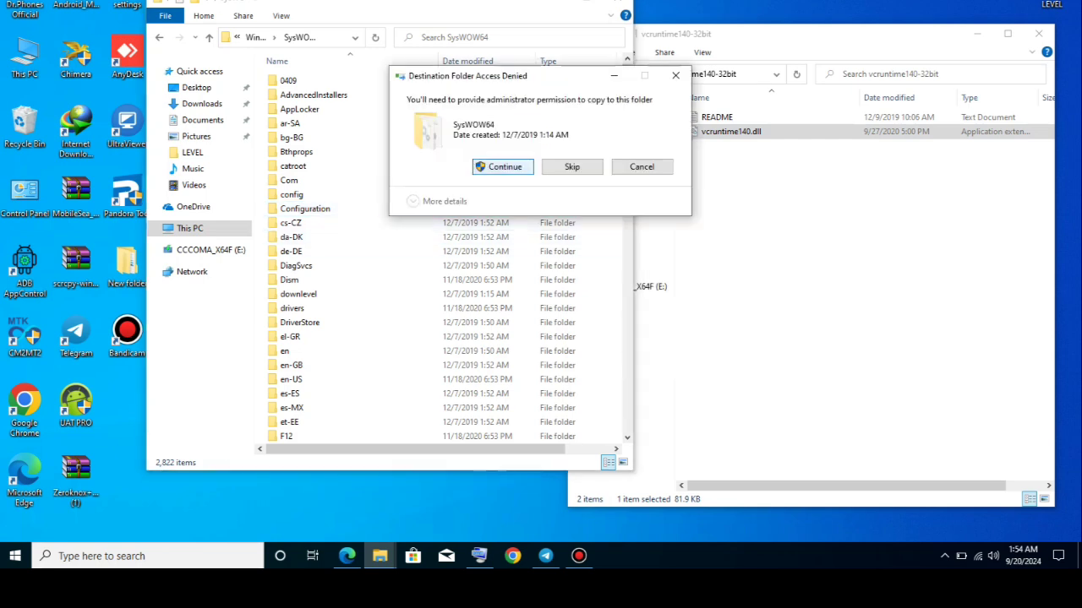
left_click(507, 167)
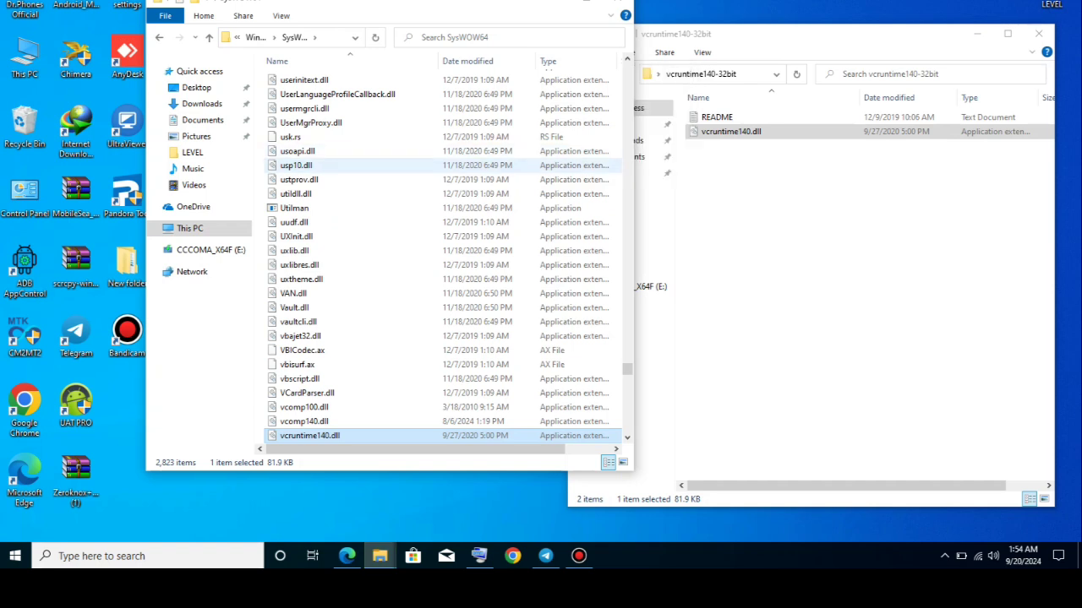
left_click(1038, 34)
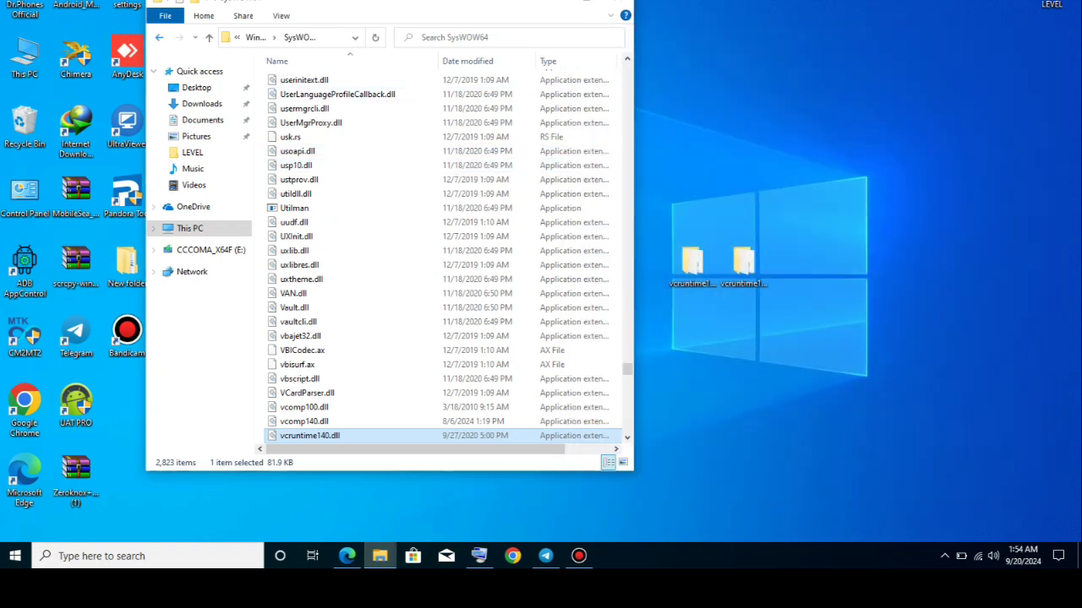
Return from SysWOW64 to the Windows folder and open System32.
left_click(158, 37)
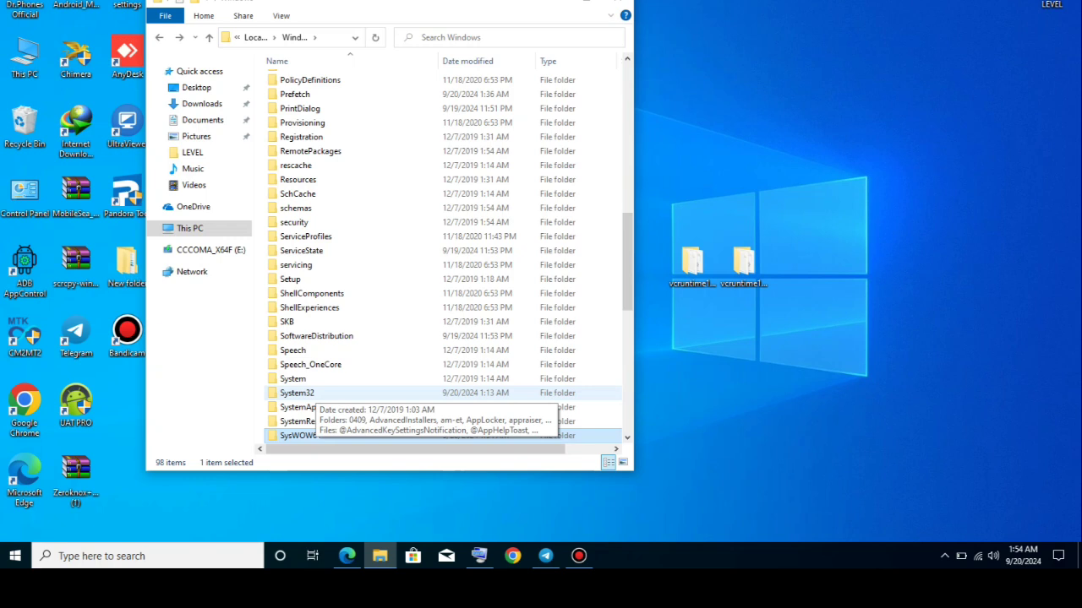
double_click(297, 393)
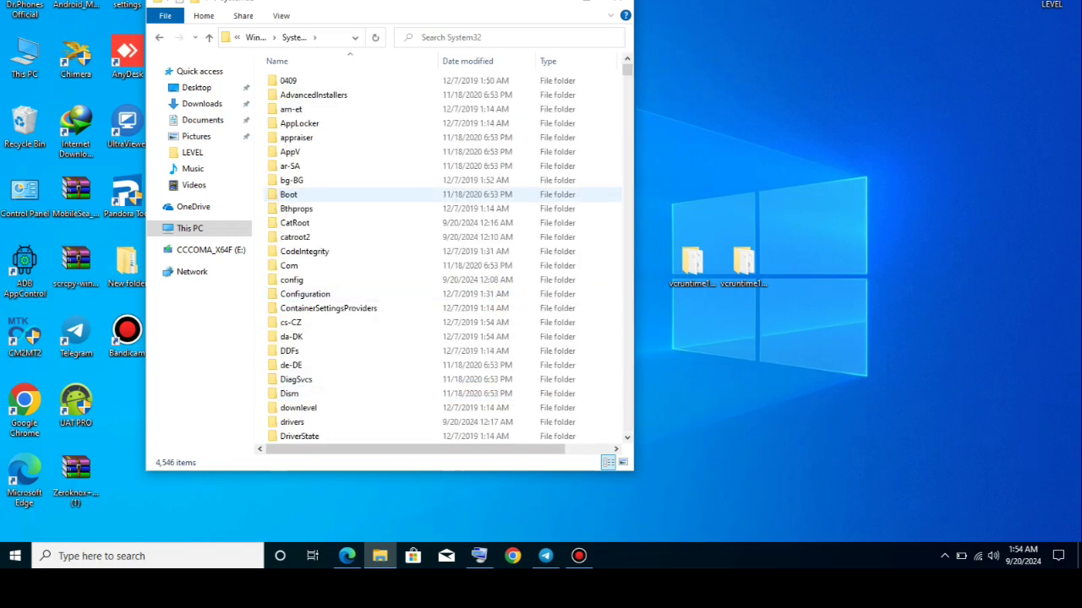
Open the desktop's vcruntime140-64bit folder and copy vcruntime140.dll from it.
left_click(744, 269)
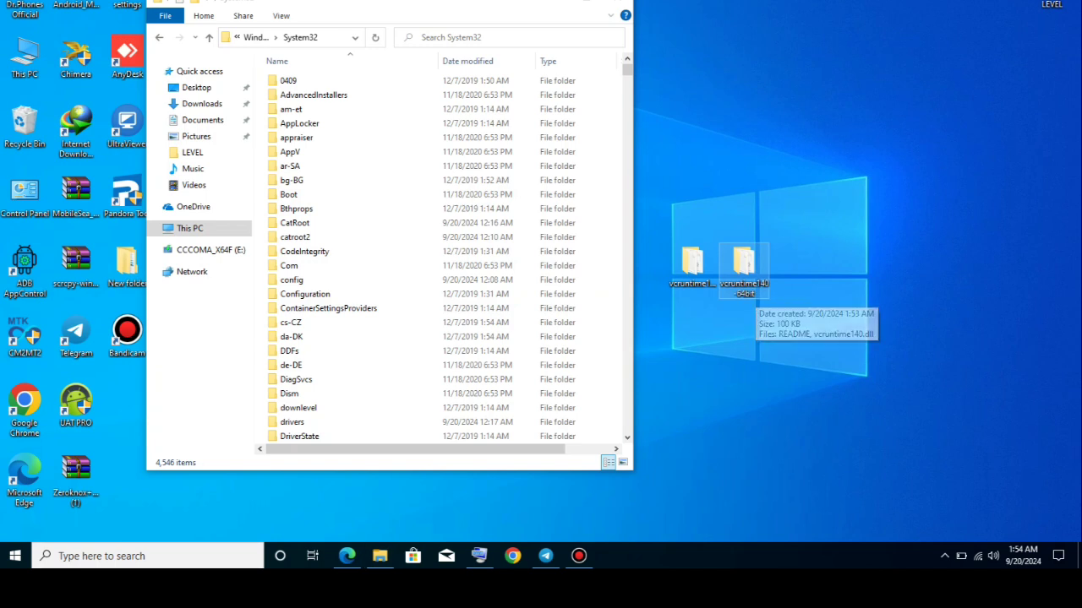
key("F2")
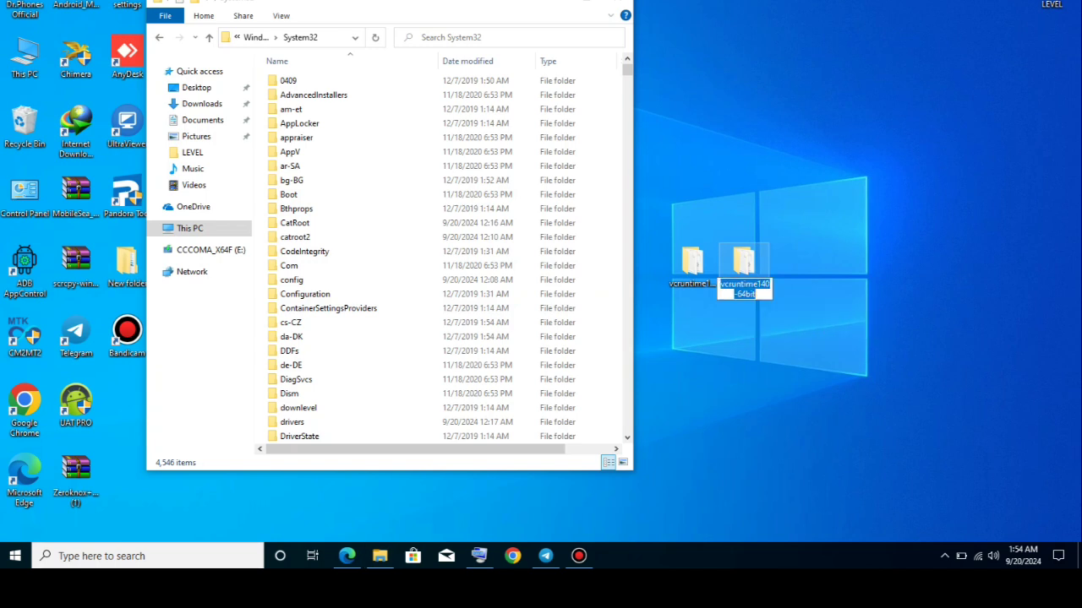
key("Escape")
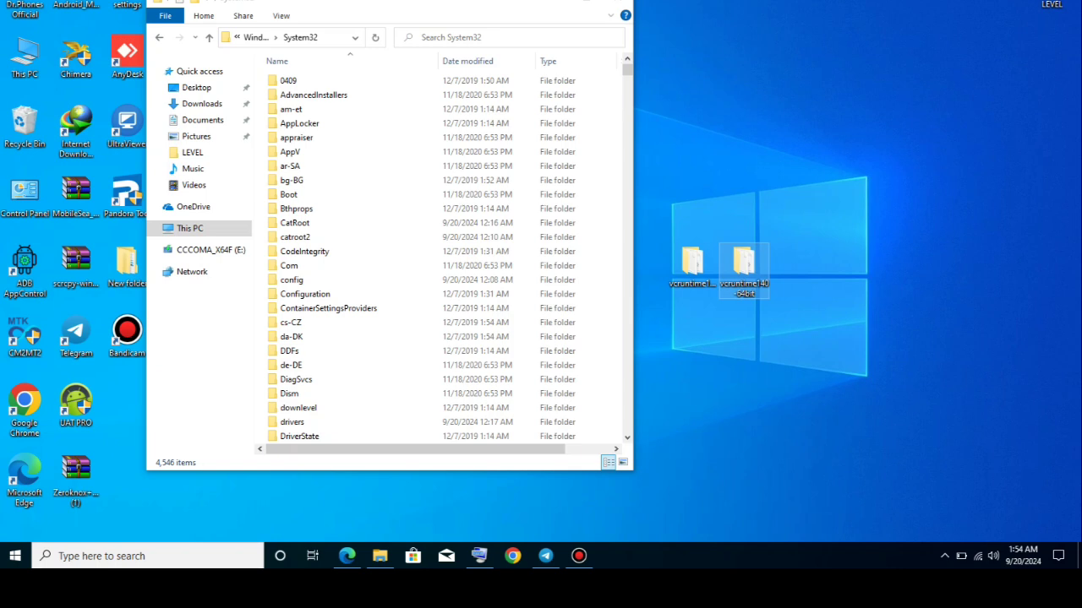
double_click(744, 265)
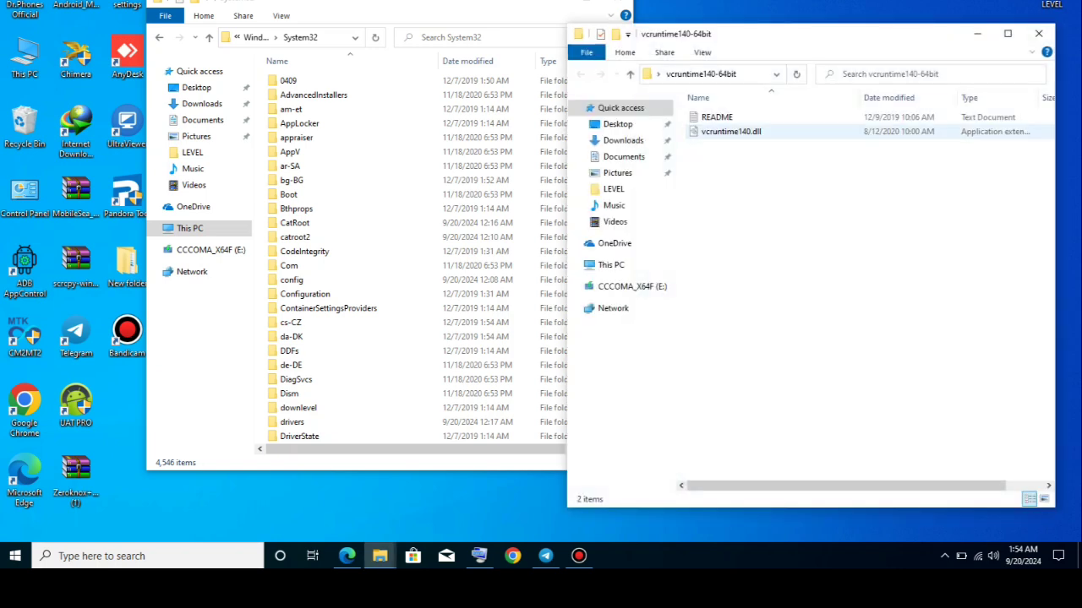
left_click(731, 132)
right_click(742, 133)
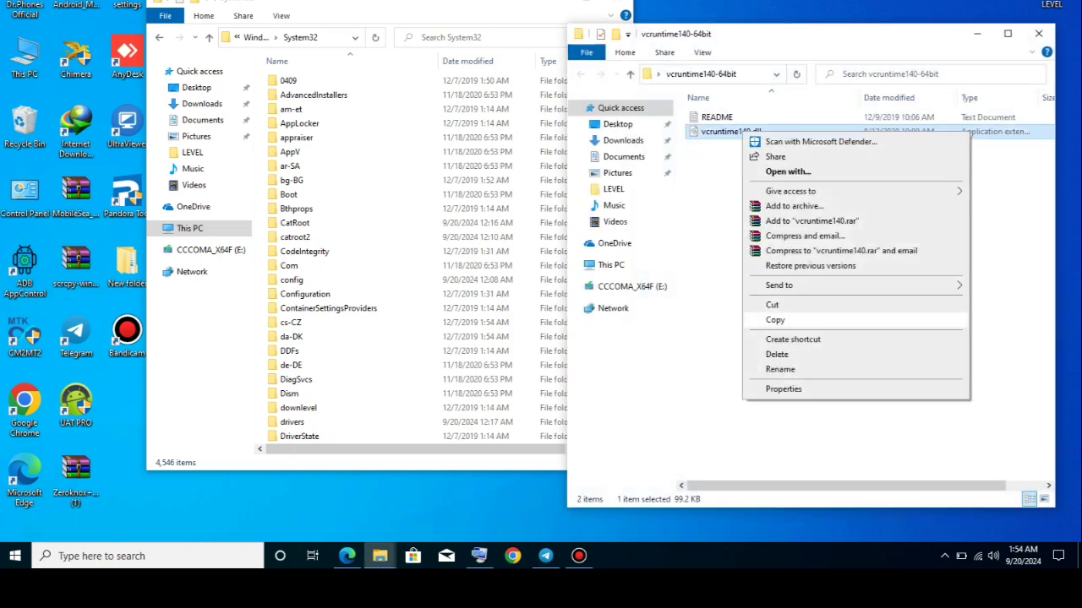
left_click(775, 320)
Paste vcruntime140.dll into System32 with administrator permission and close both folder windows.
left_click(296, 194)
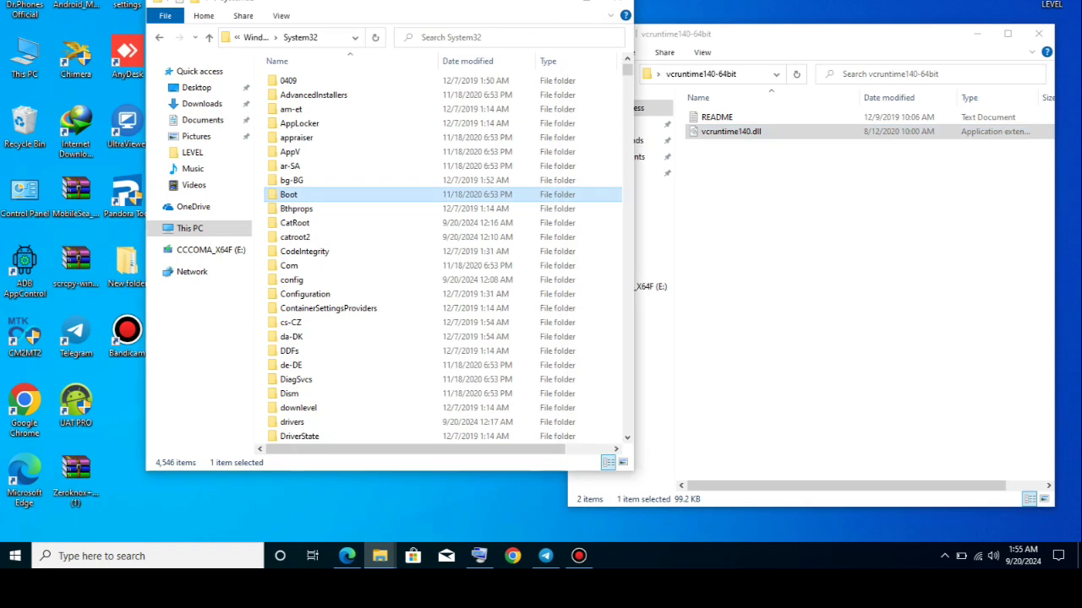
right_click(601, 228)
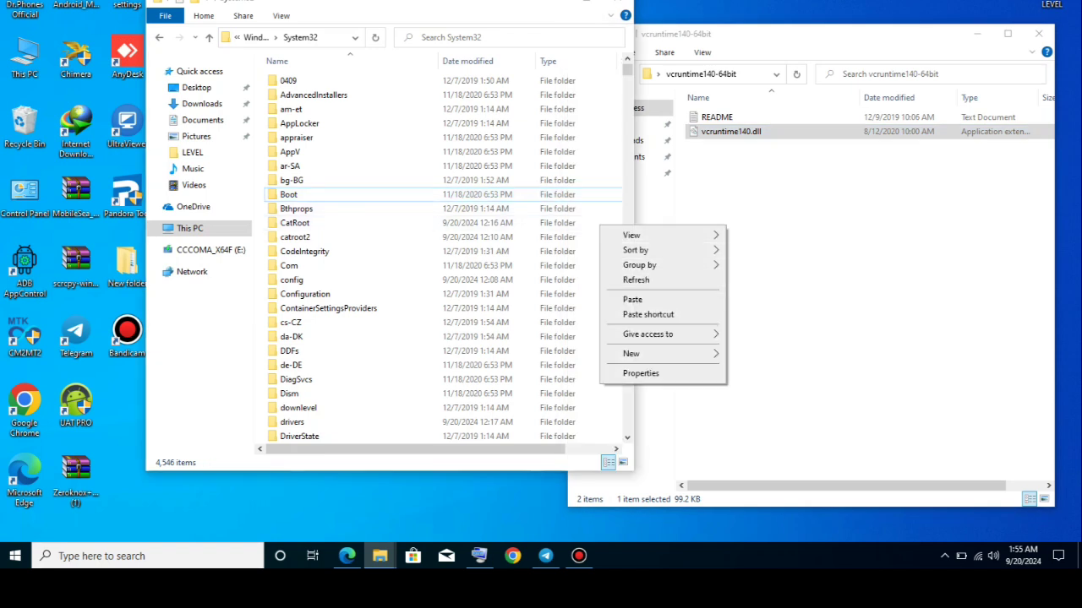
left_click(632, 299)
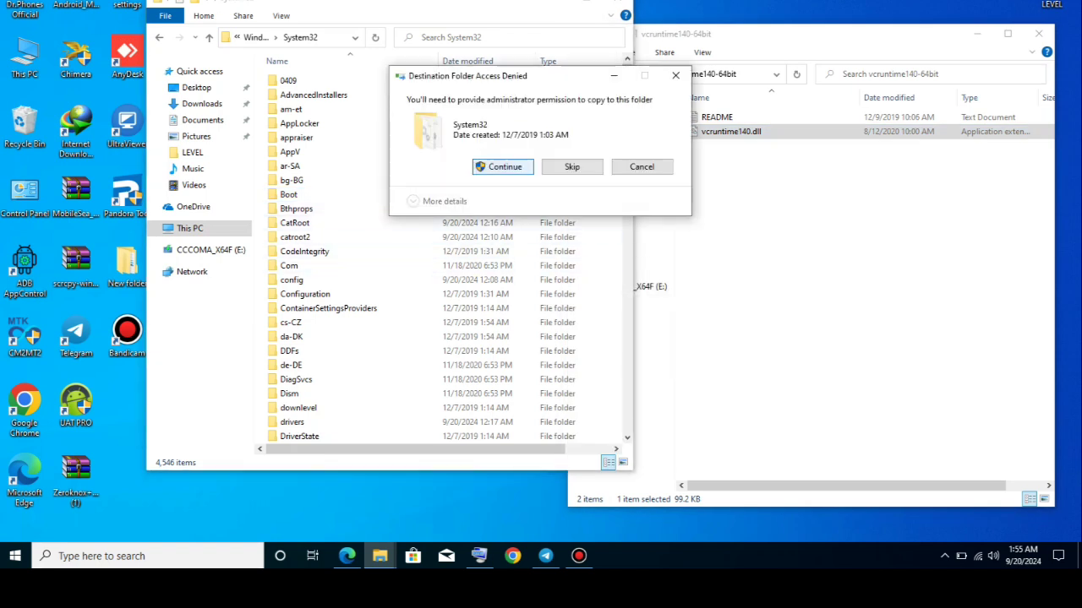
key("Return")
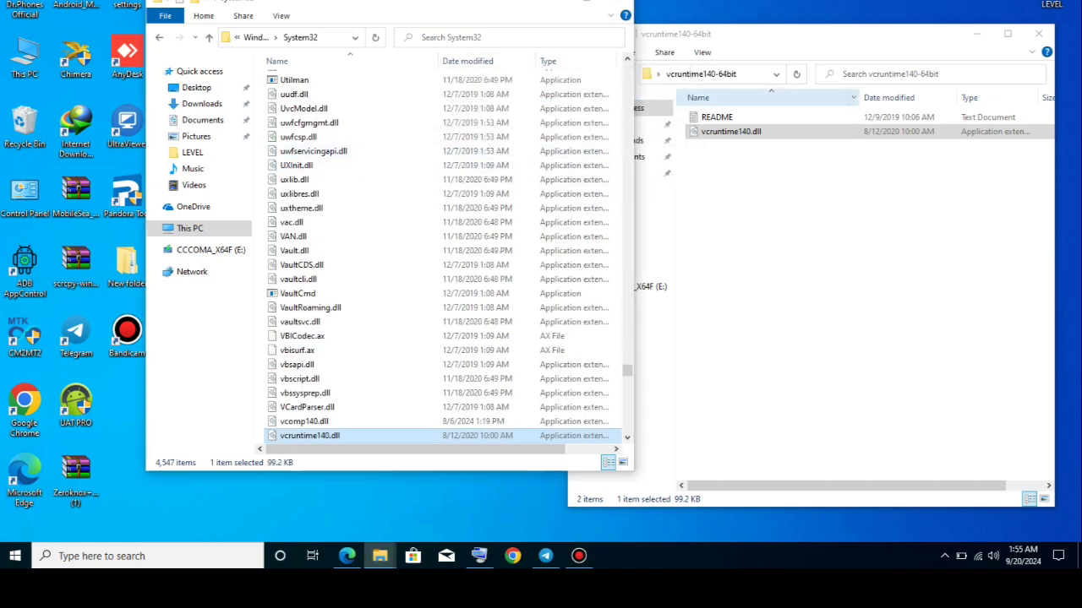
left_click(1038, 33)
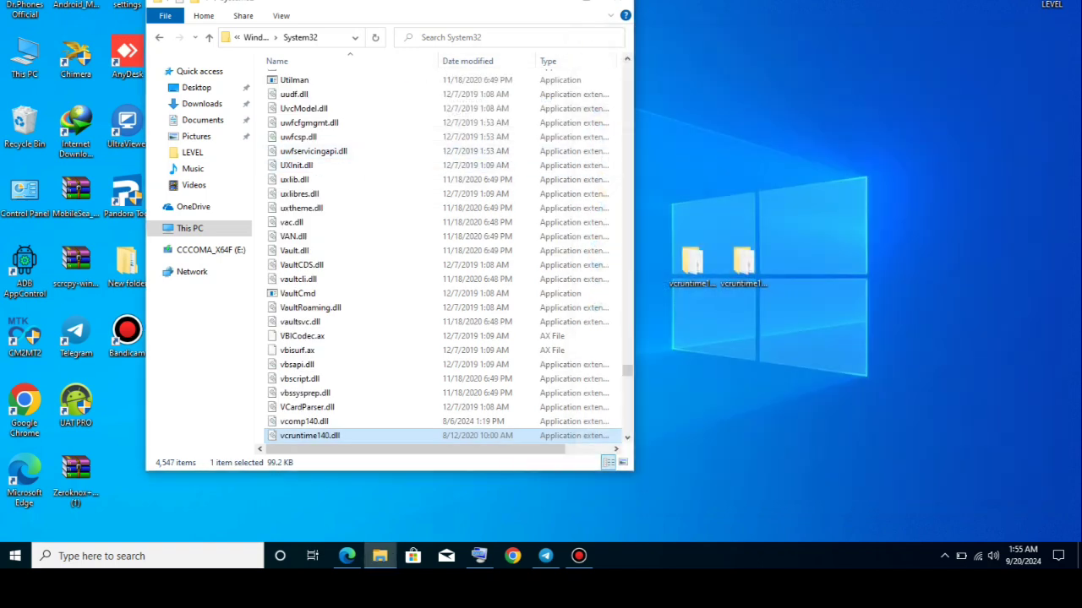
left_click(621, 3)
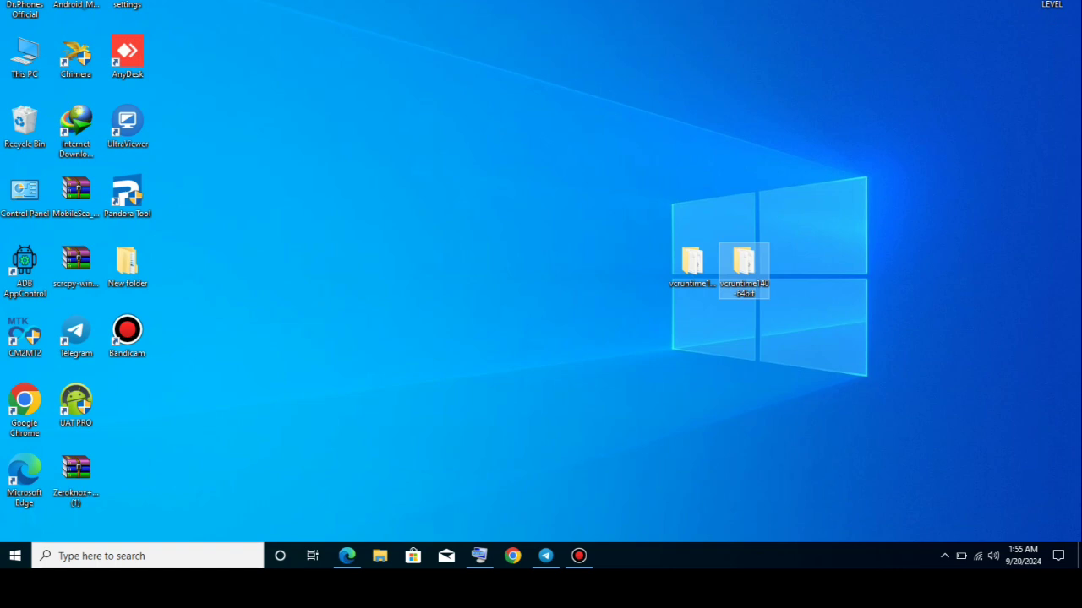
Refresh the desktop twice.
right_click(266, 154)
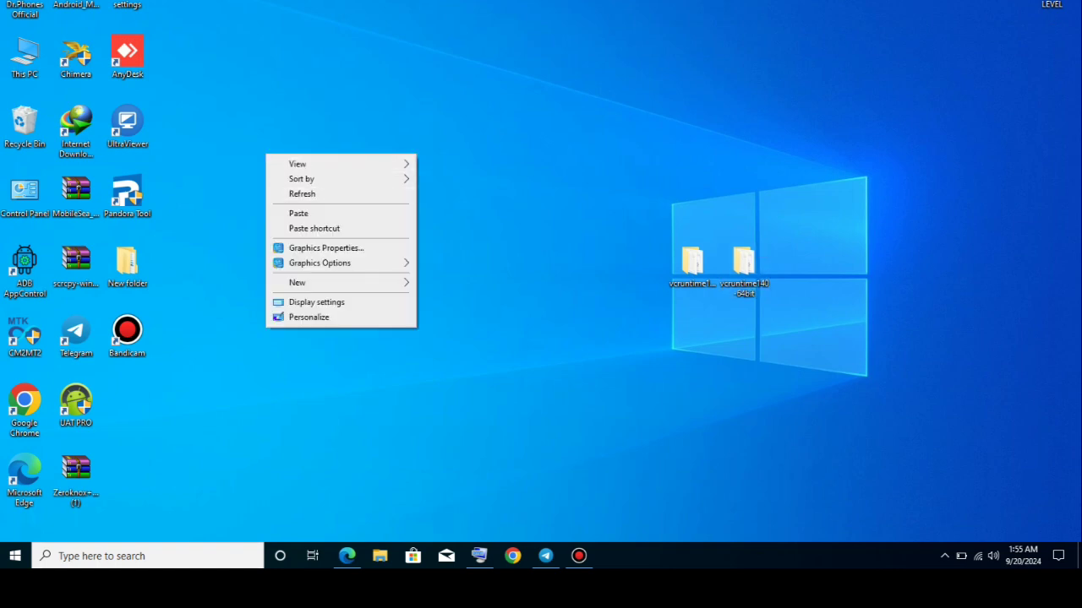
left_click(302, 193)
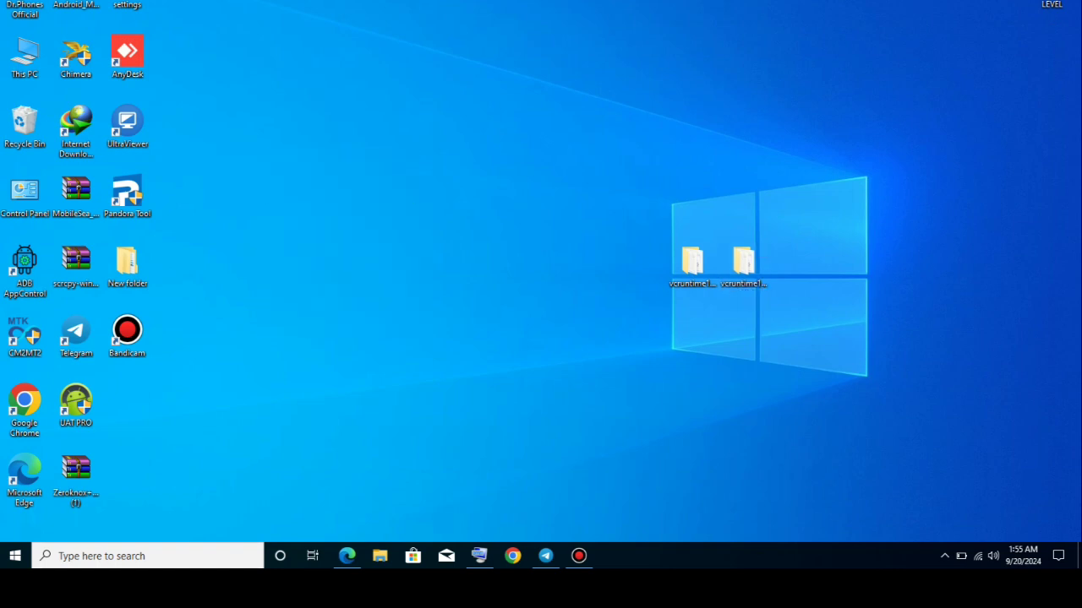
right_click(356, 131)
left_click(397, 169)
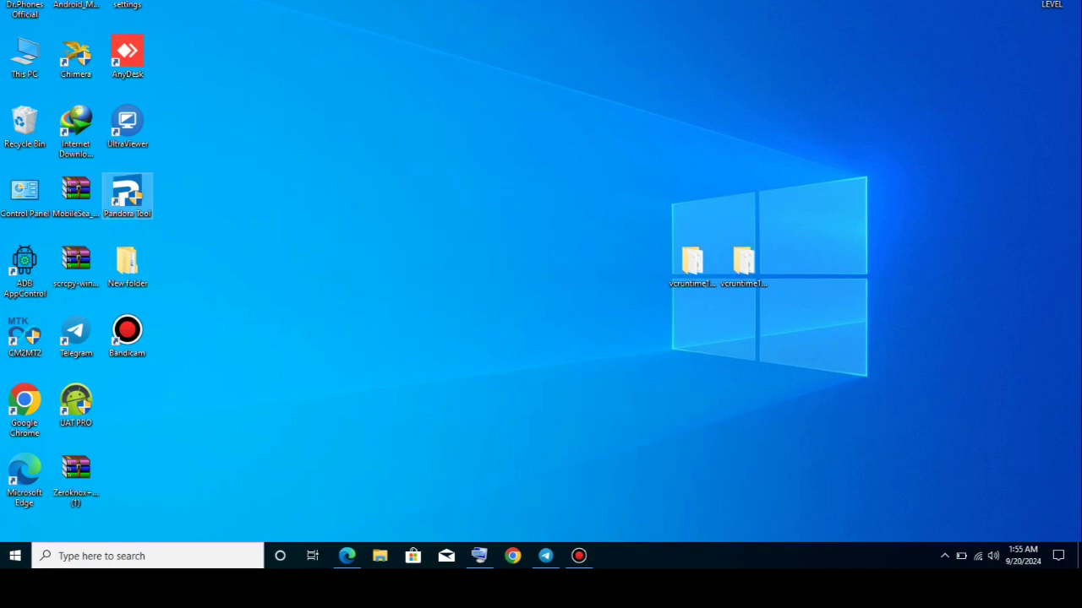
left_click(479, 556)
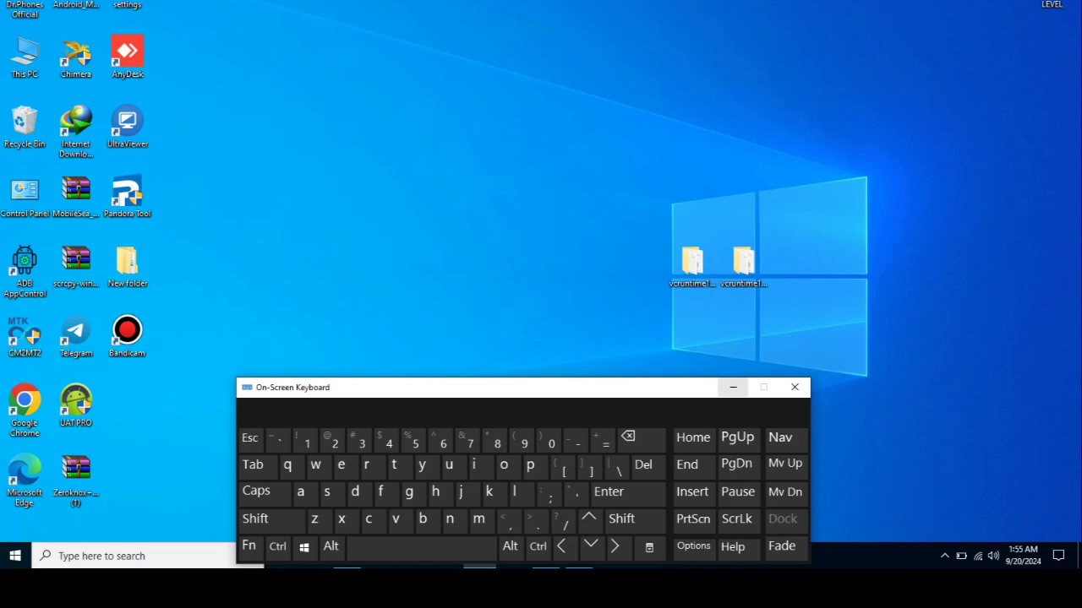
left_click(732, 387)
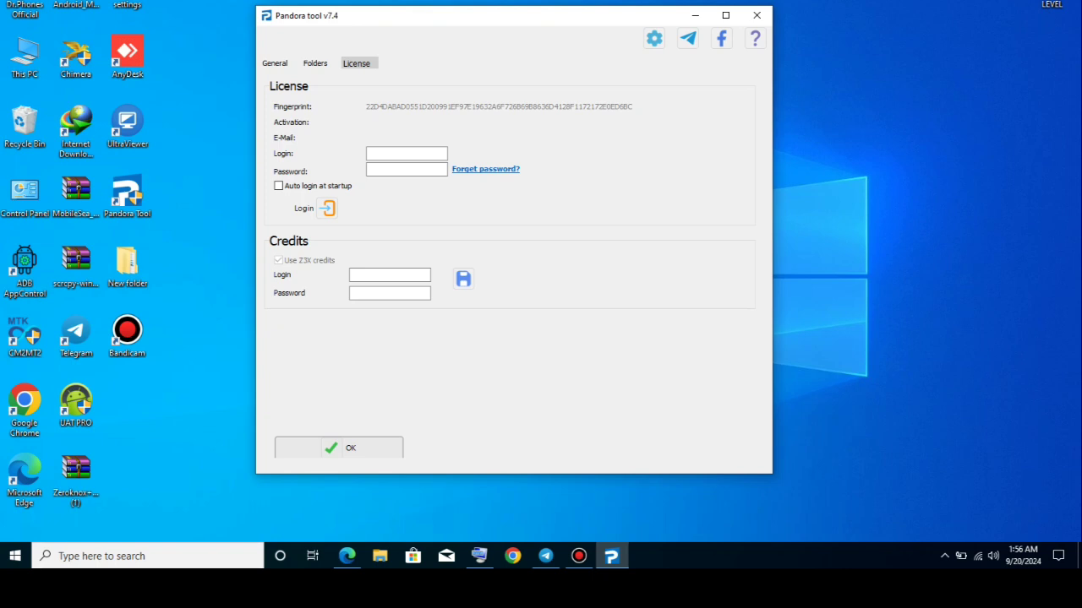
Close the Pandora tool window and refresh the desktop.
left_click(757, 15)
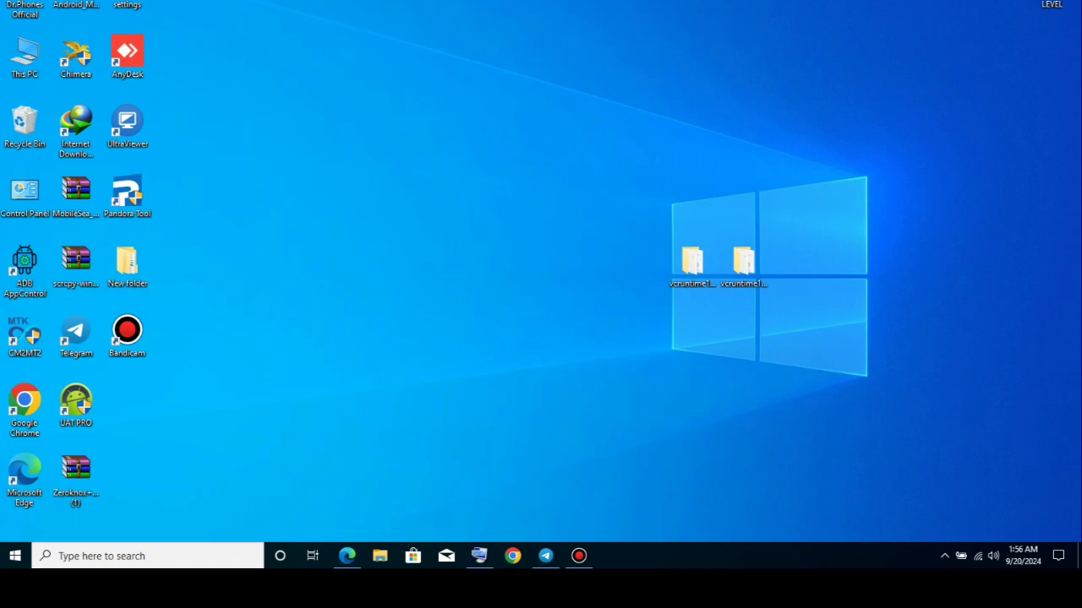
right_click(433, 173)
left_click(474, 215)
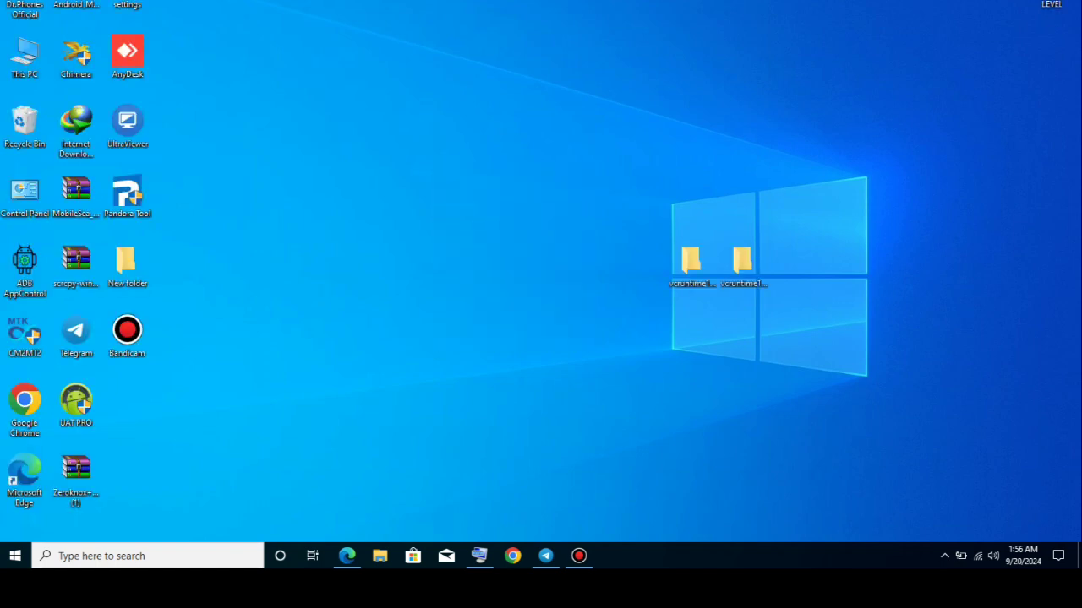